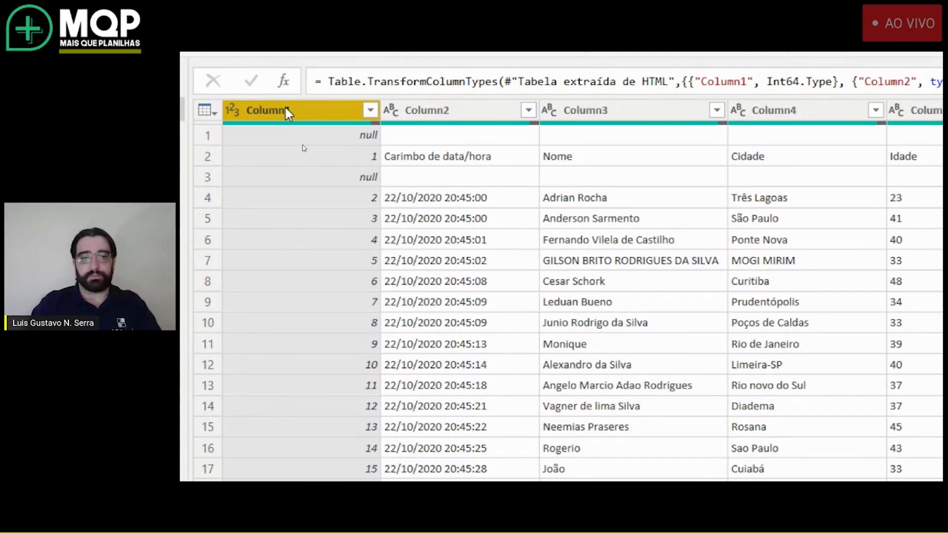
Step: Delete the Column1 index column so the Carimbo de data/hora timestamps come first
{"action": "key", "text": "Delete"}
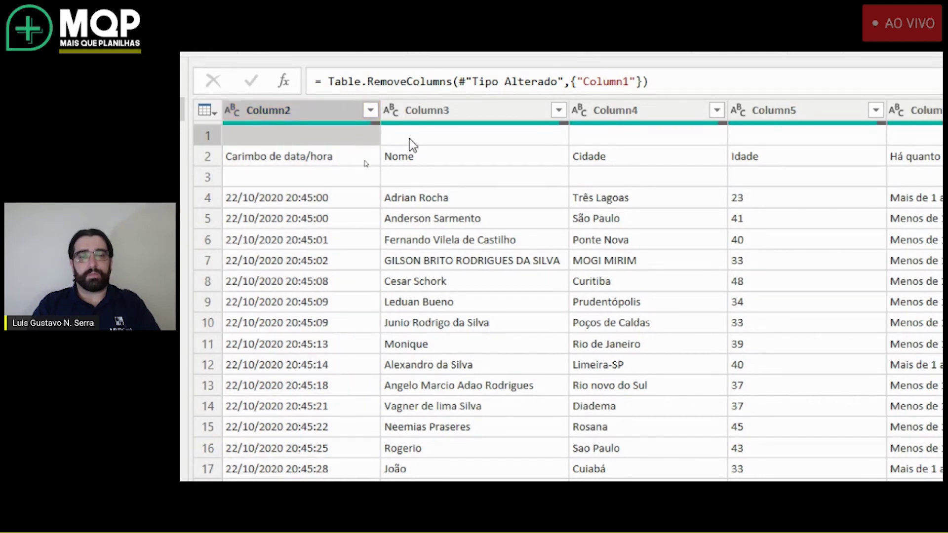
{"action": "left_click", "coordinate": [409, 138]}
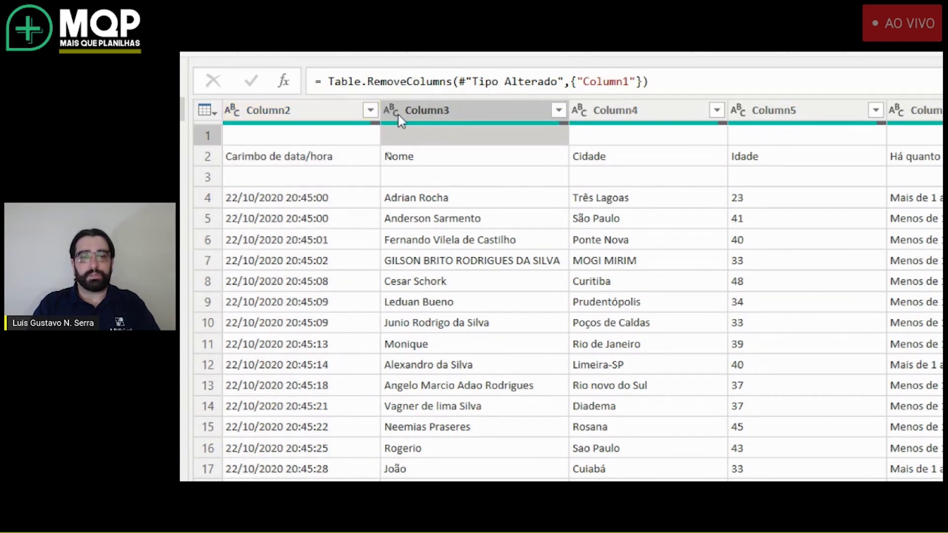
Step: Filter Column3 to exclude (em branco) values, dropping the blank-name rows
{"action": "left_click", "coordinate": [559, 110]}
{"action": "left_click", "coordinate": [558, 111]}
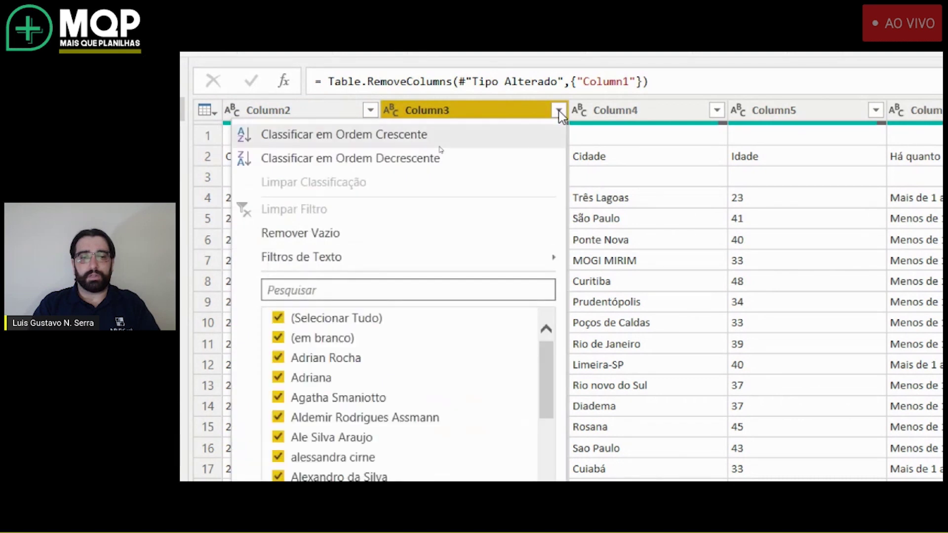
{"action": "left_click", "coordinate": [304, 338]}
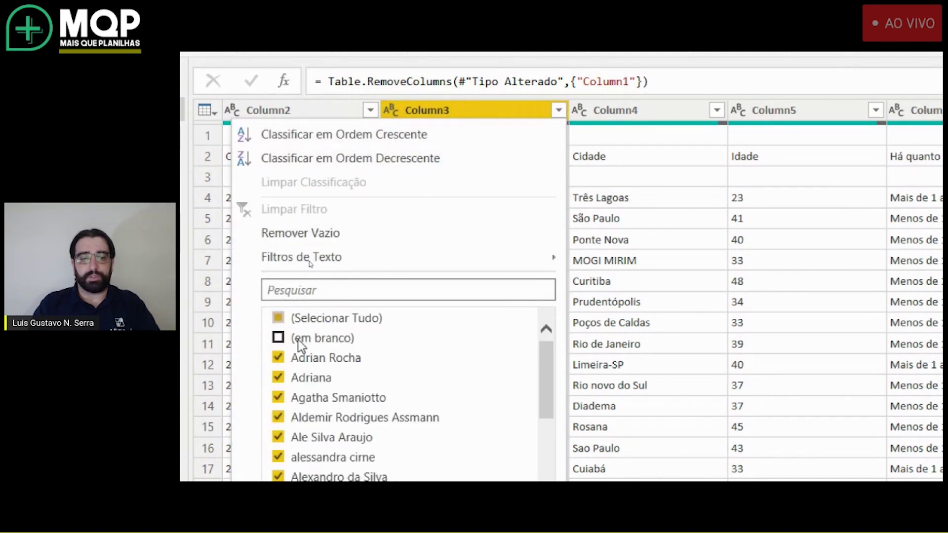
{"action": "scroll", "coordinate": [343, 414], "scroll_direction": "down", "scroll_amount": 2}
{"action": "scroll", "coordinate": [401, 431], "scroll_direction": "down", "scroll_amount": 2}
{"action": "scroll", "coordinate": [430, 425], "scroll_direction": "down", "scroll_amount": 3}
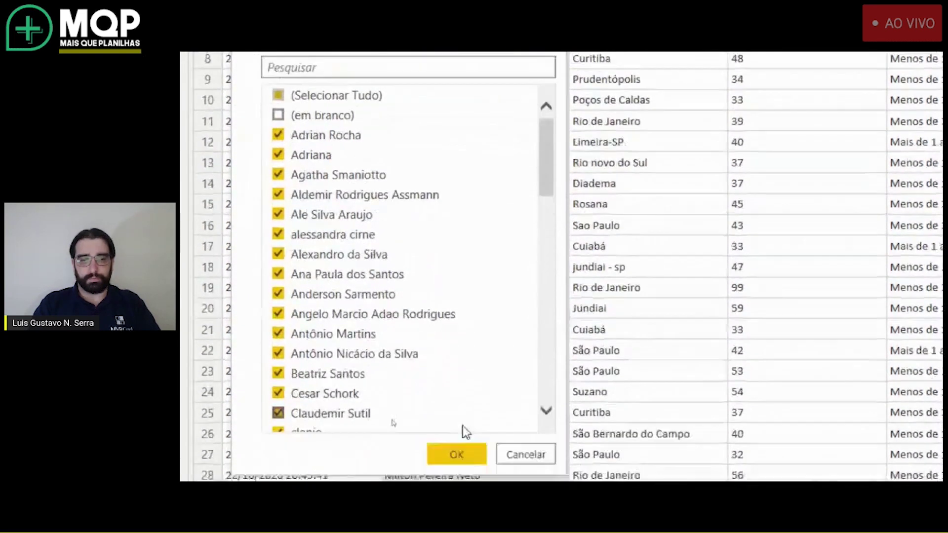
{"action": "left_click", "coordinate": [466, 427]}
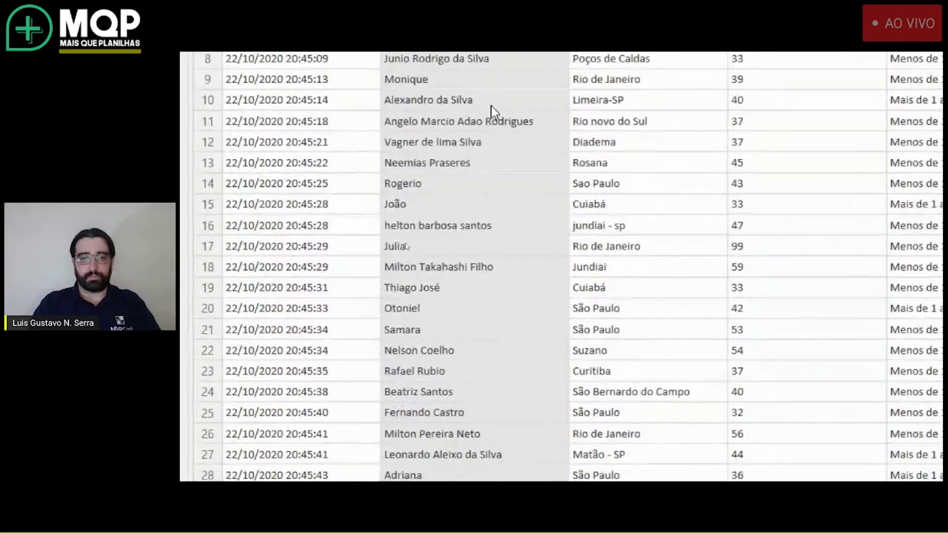
{"action": "left_click", "coordinate": [426, 165]}
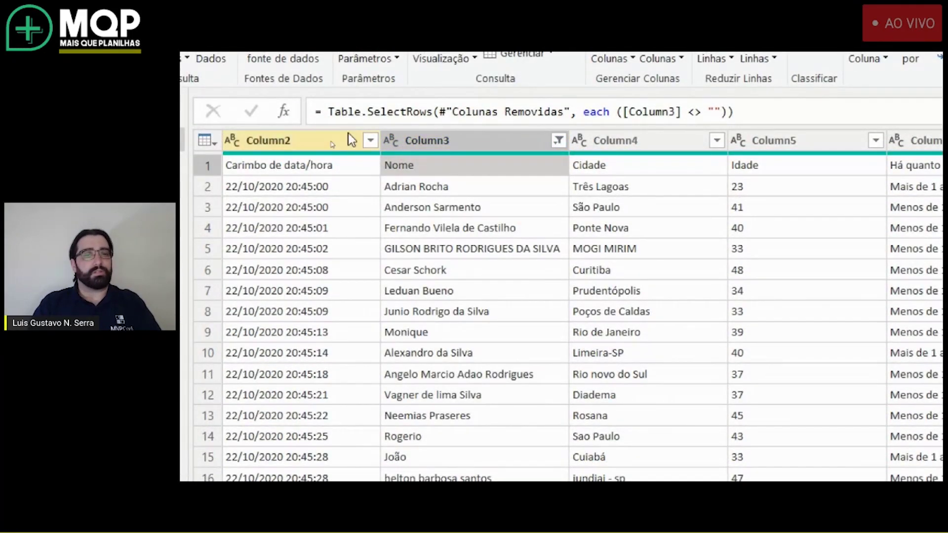
{"action": "left_click", "coordinate": [449, 141]}
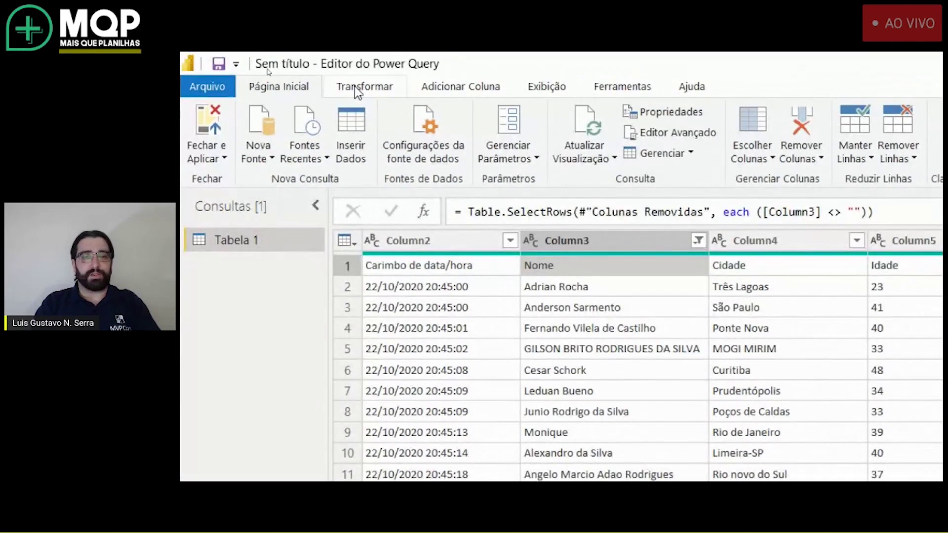
Step: Use the first row as headers: Carimbo de data/hora, Nome, Cidade, Idade
{"action": "left_click", "coordinate": [354, 87]}
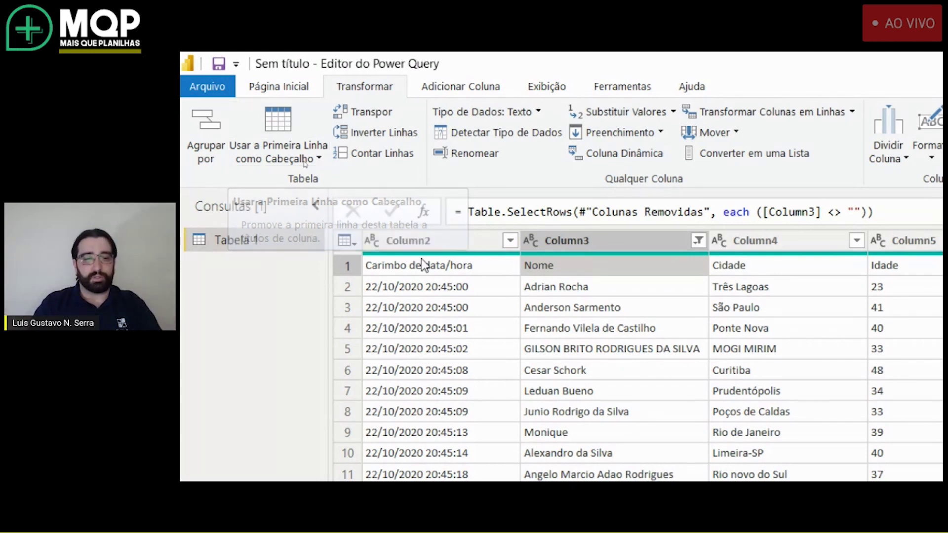
{"action": "right_click", "coordinate": [438, 268]}
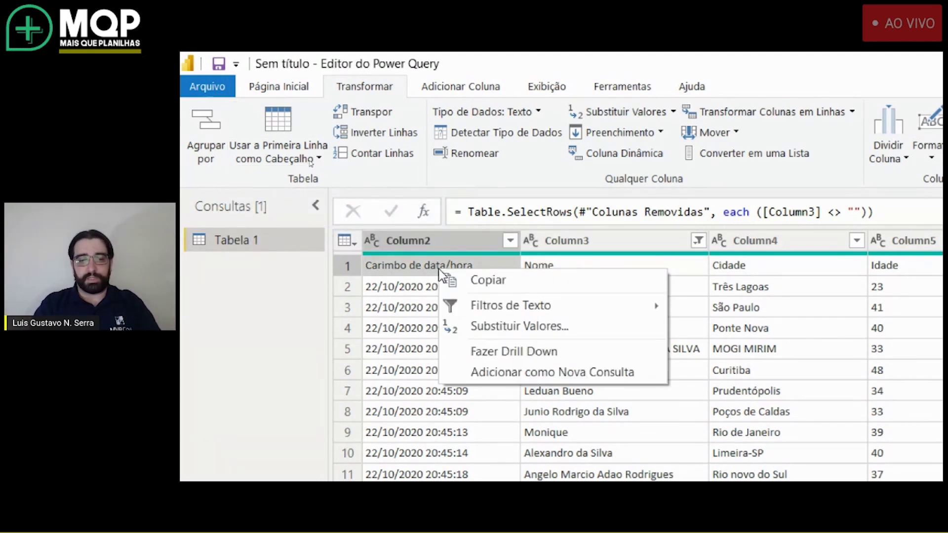
{"action": "left_click", "coordinate": [347, 267]}
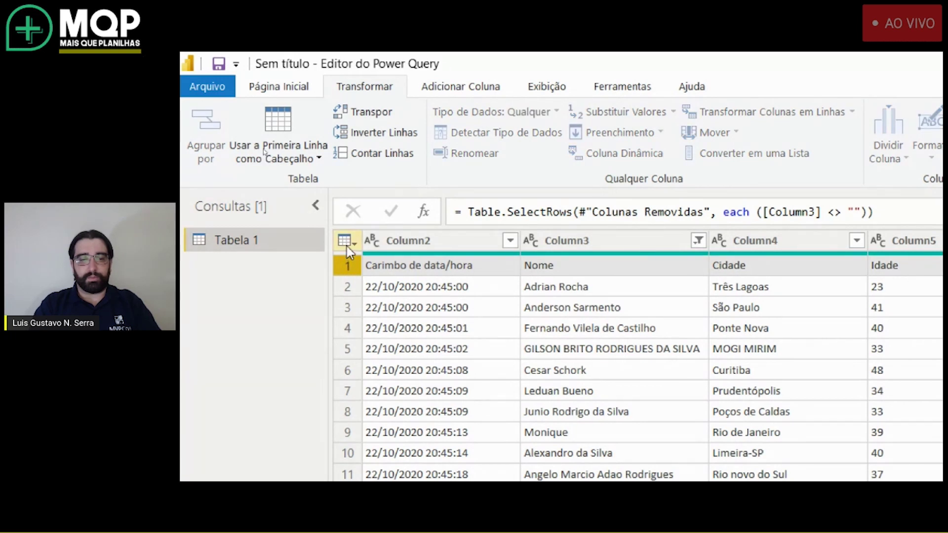
{"action": "left_click", "coordinate": [345, 241]}
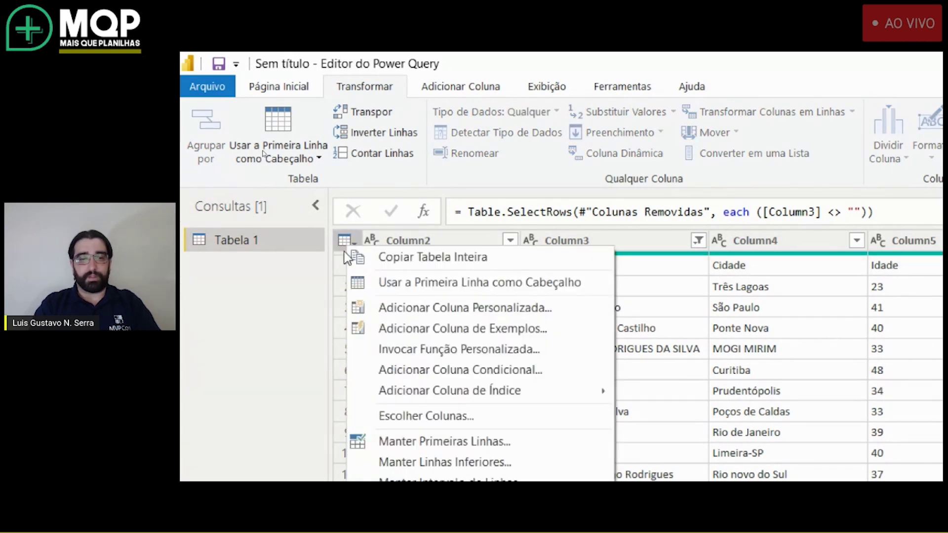
{"action": "left_click", "coordinate": [339, 265]}
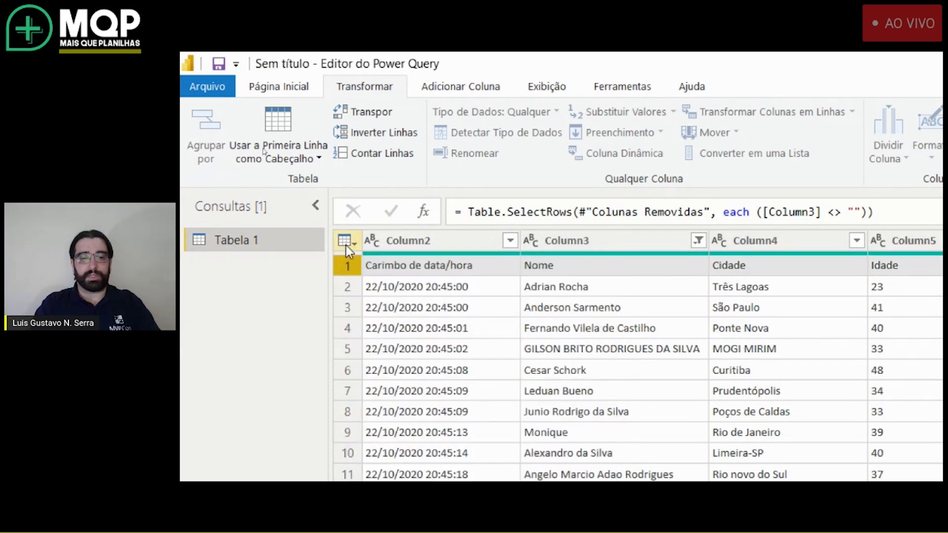
{"action": "left_click", "coordinate": [346, 241]}
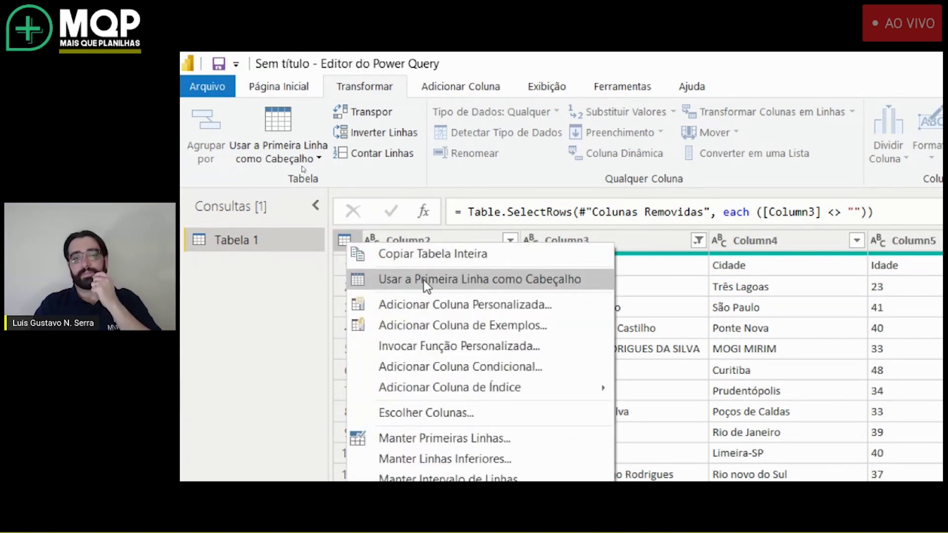
{"action": "left_click", "coordinate": [280, 118]}
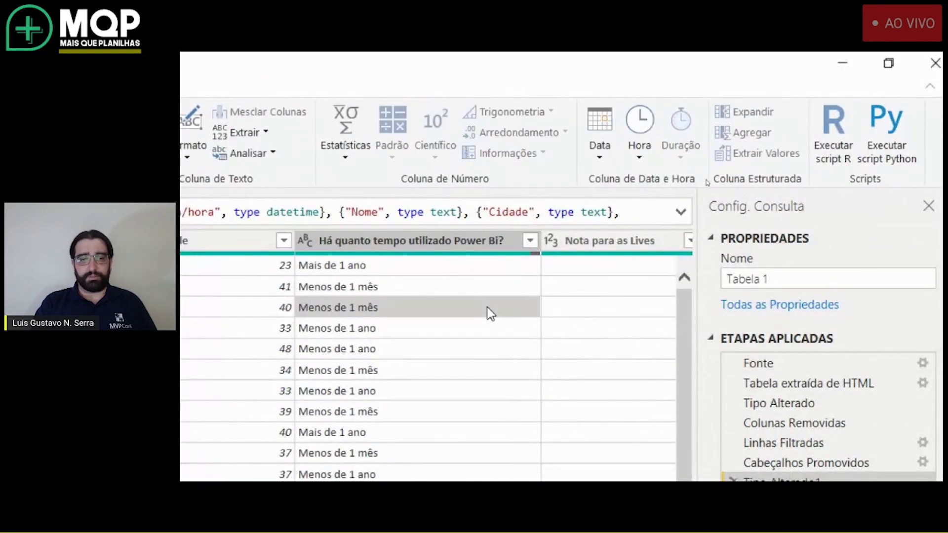
{"action": "key", "text": "Right"}
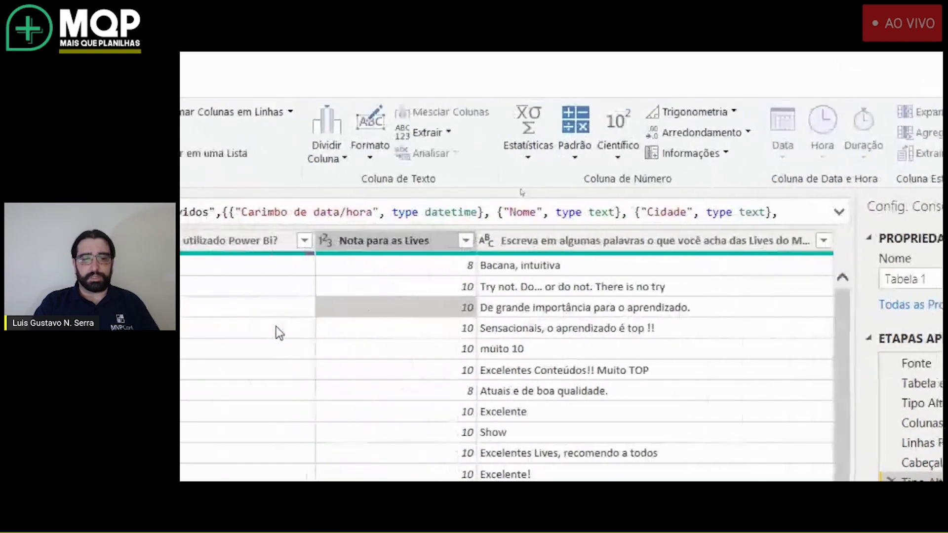
{"action": "left_click", "coordinate": [753, 373]}
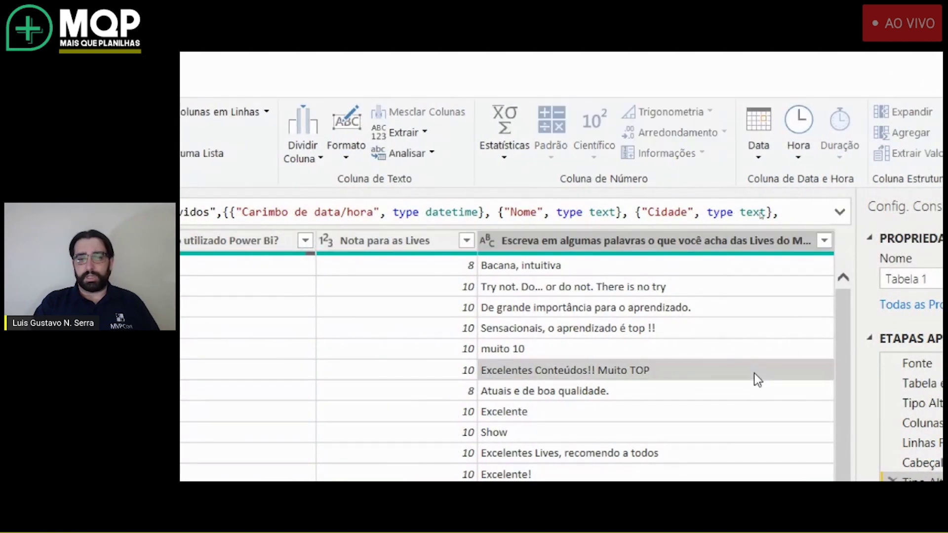
{"action": "scroll", "coordinate": [754, 373], "scroll_direction": "left", "scroll_amount": 3}
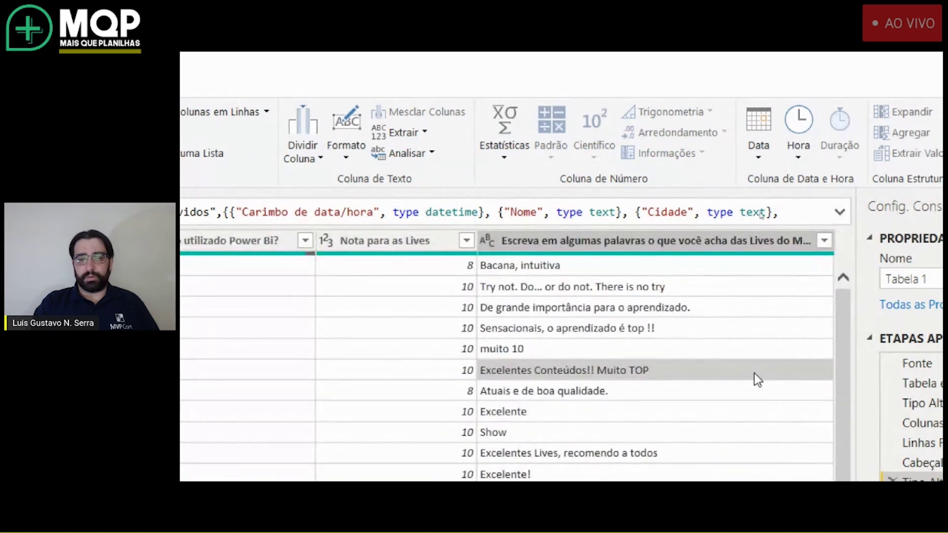
{"action": "scroll", "coordinate": [754, 372], "scroll_direction": "down", "scroll_amount": 4}
{"action": "scroll", "coordinate": [694, 430], "scroll_direction": "down", "scroll_amount": 1}
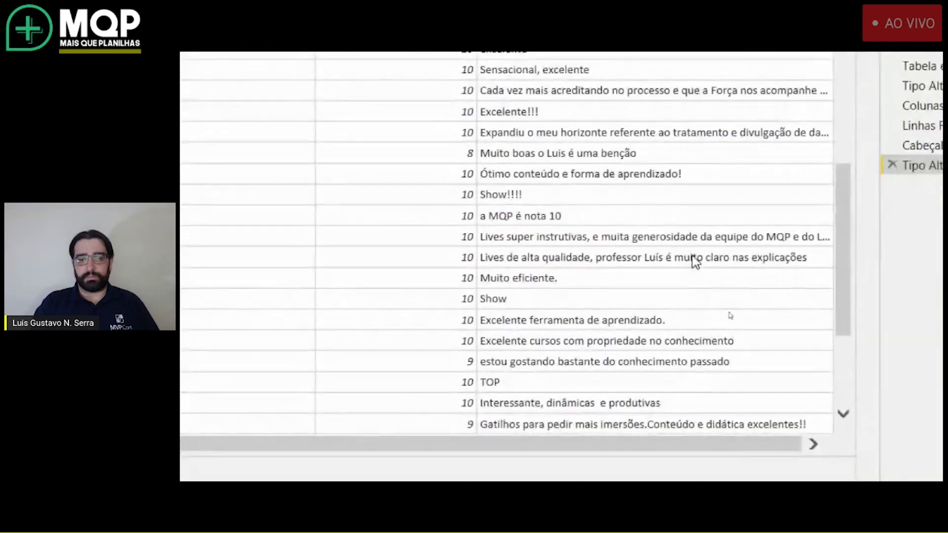
{"action": "scroll", "coordinate": [694, 260], "scroll_direction": "down", "scroll_amount": 3}
{"action": "scroll", "coordinate": [693, 261], "scroll_direction": "up", "scroll_amount": 1}
{"action": "scroll", "coordinate": [693, 260], "scroll_direction": "up", "scroll_amount": 2}
{"action": "scroll", "coordinate": [693, 260], "scroll_direction": "up", "scroll_amount": 5}
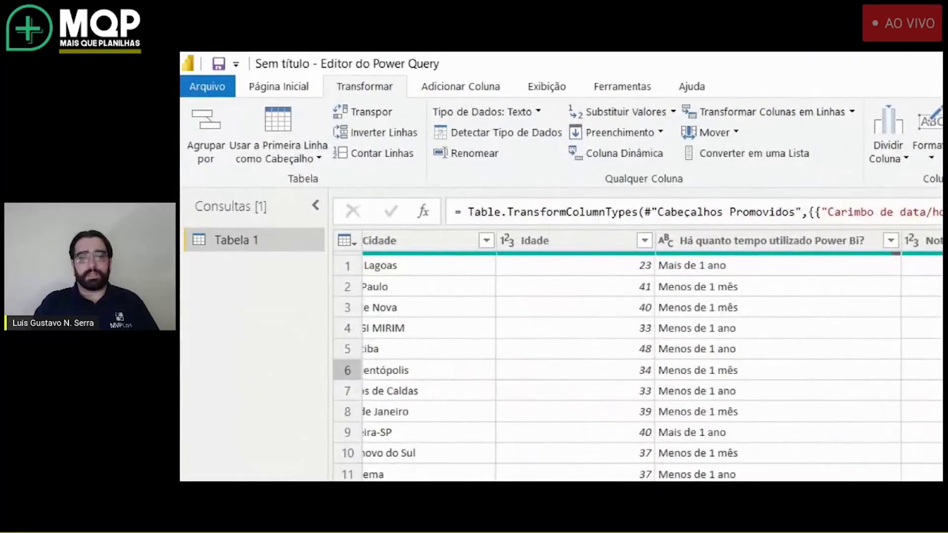
{"action": "scroll", "coordinate": [478, 316], "scroll_direction": "left", "scroll_amount": 5}
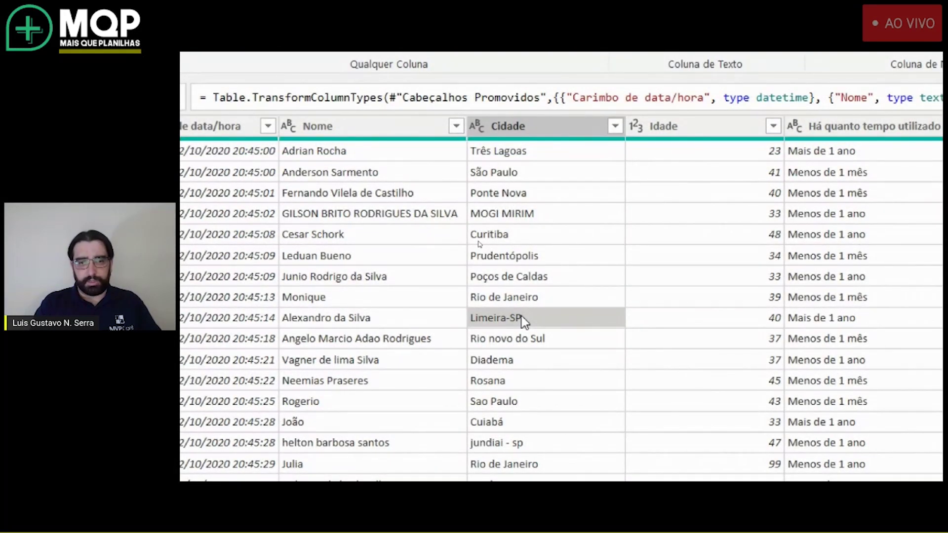
{"action": "scroll", "coordinate": [524, 322], "scroll_direction": "down", "scroll_amount": 2}
{"action": "scroll", "coordinate": [524, 322], "scroll_direction": "down", "scroll_amount": 2}
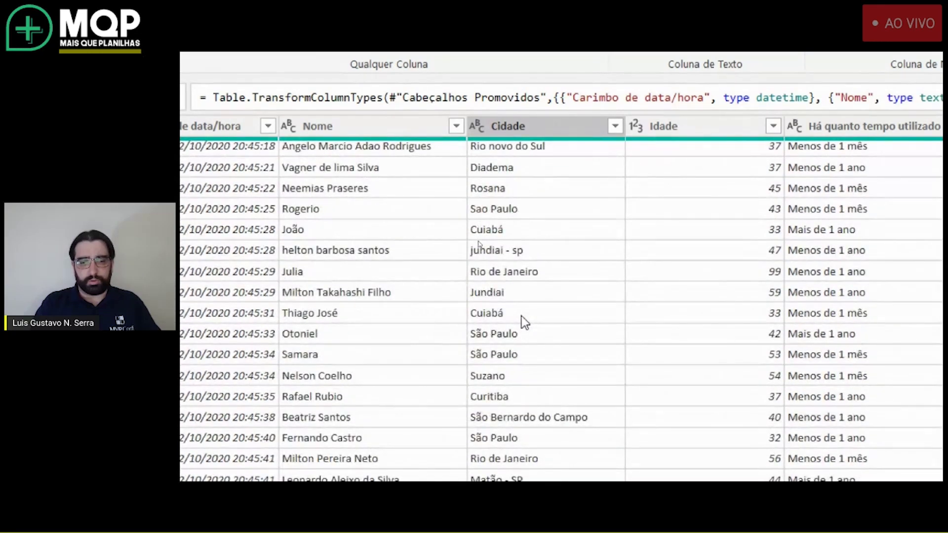
{"action": "scroll", "coordinate": [523, 322], "scroll_direction": "down", "scroll_amount": 2}
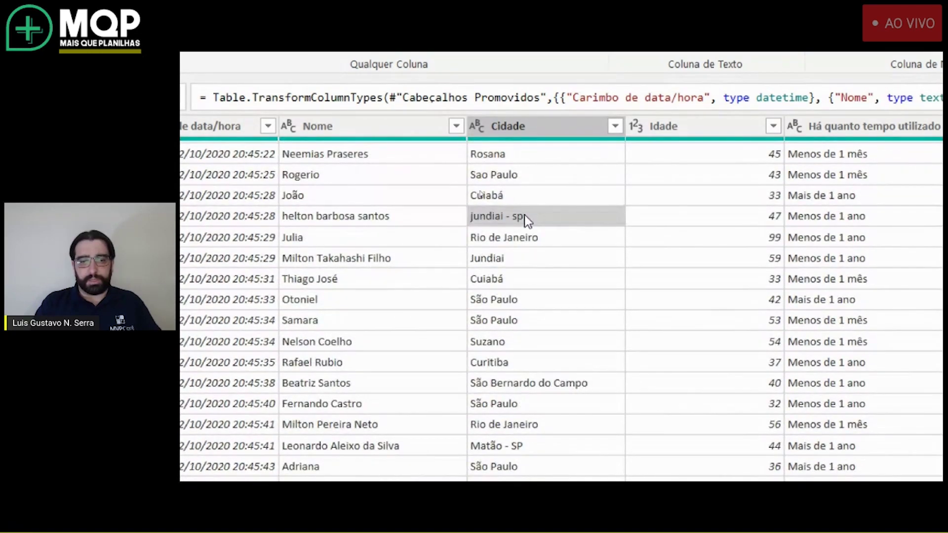
{"action": "scroll", "coordinate": [525, 217], "scroll_direction": "down", "scroll_amount": 3}
{"action": "scroll", "coordinate": [524, 217], "scroll_direction": "down", "scroll_amount": 1}
{"action": "scroll", "coordinate": [524, 215], "scroll_direction": "up", "scroll_amount": 1}
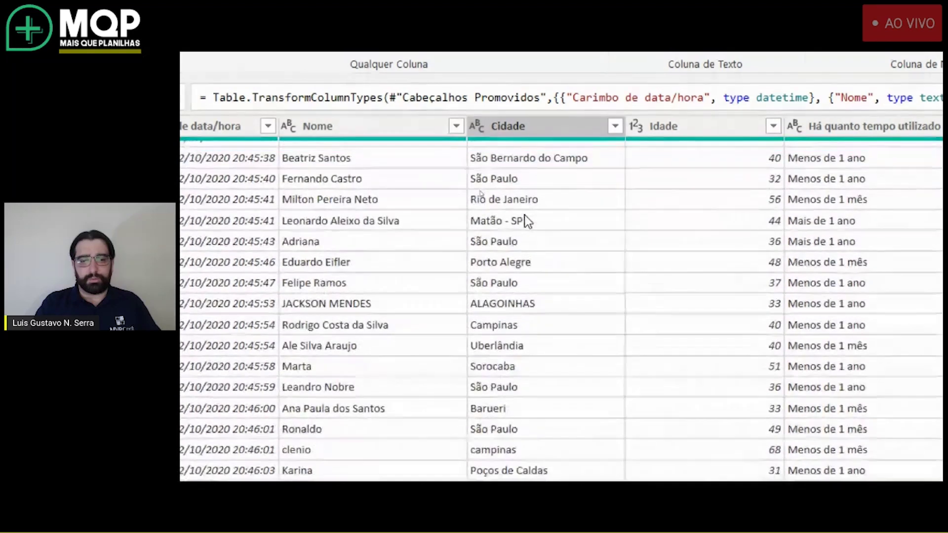
{"action": "scroll", "coordinate": [524, 215], "scroll_direction": "down", "scroll_amount": 1}
{"action": "scroll", "coordinate": [524, 214], "scroll_direction": "down", "scroll_amount": 2}
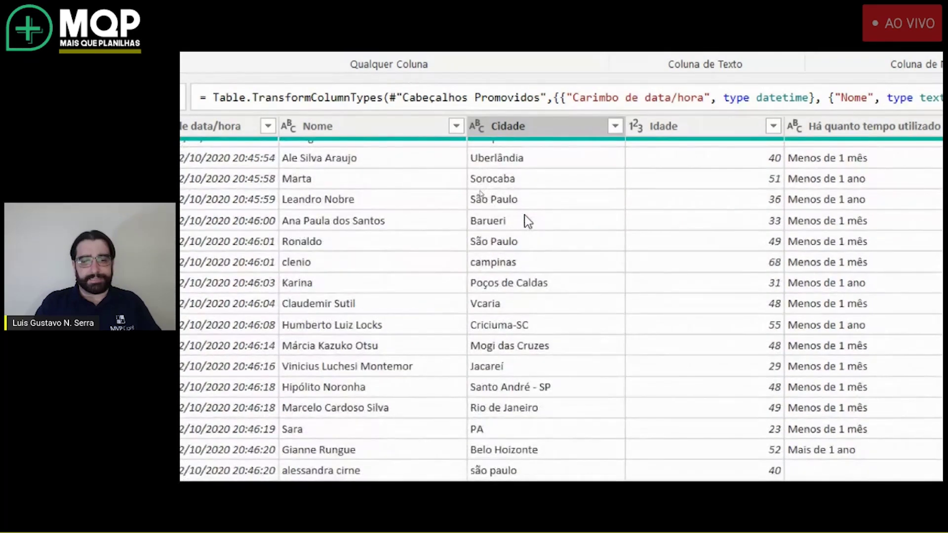
{"action": "scroll", "coordinate": [525, 215], "scroll_direction": "down", "scroll_amount": 2}
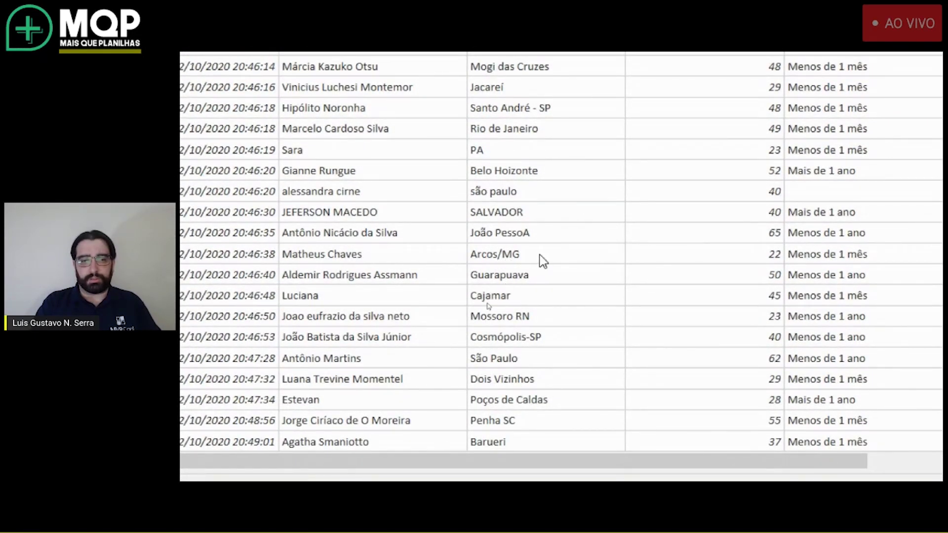
{"action": "scroll", "coordinate": [543, 260], "scroll_direction": "up", "scroll_amount": 3}
{"action": "scroll", "coordinate": [543, 260], "scroll_direction": "up", "scroll_amount": 1}
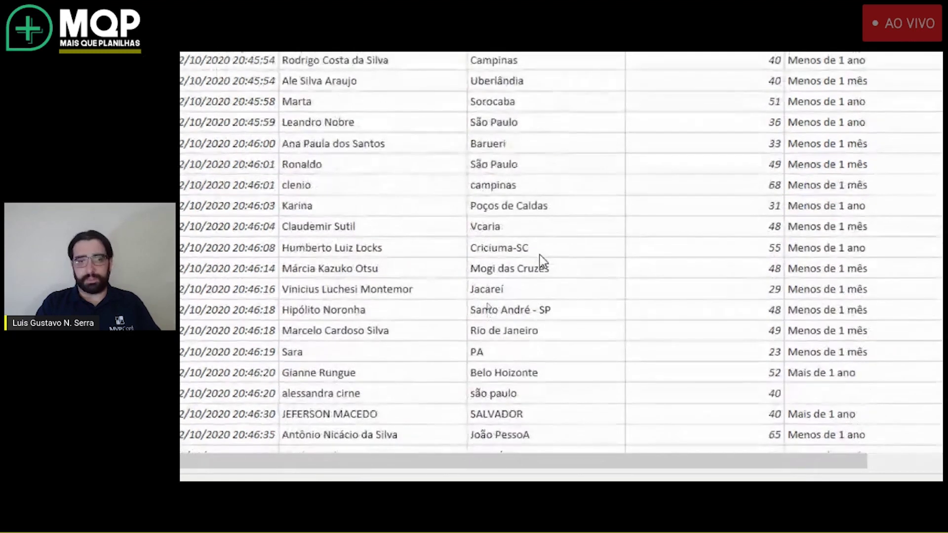
{"action": "scroll", "coordinate": [543, 260], "scroll_direction": "up", "scroll_amount": 1}
{"action": "scroll", "coordinate": [543, 260], "scroll_direction": "up", "scroll_amount": 3}
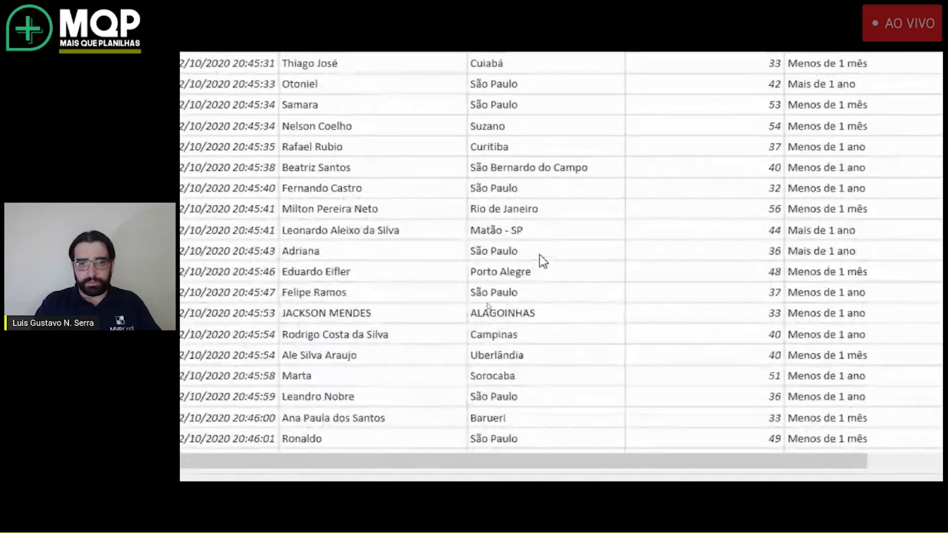
{"action": "scroll", "coordinate": [543, 260], "scroll_direction": "up", "scroll_amount": 4}
{"action": "scroll", "coordinate": [533, 110], "scroll_direction": "up", "scroll_amount": 1}
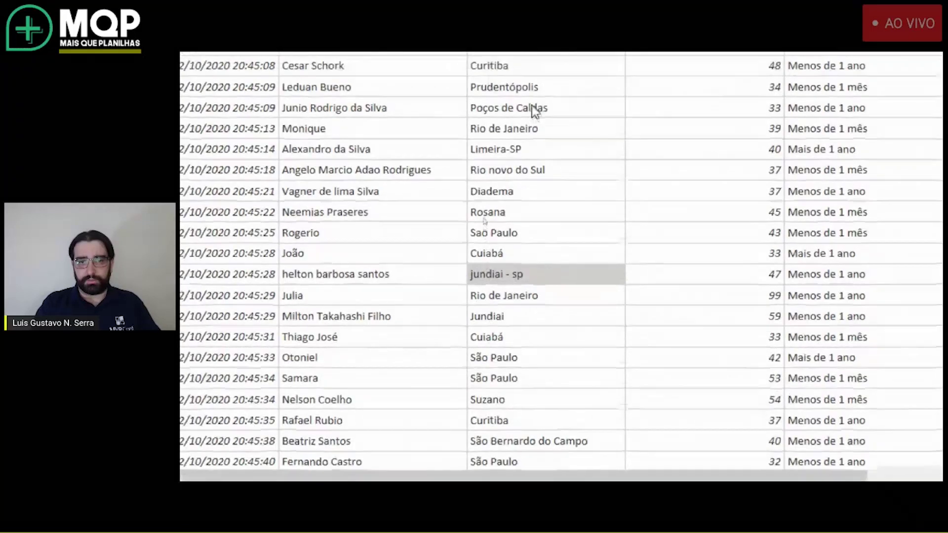
{"action": "scroll", "coordinate": [533, 110], "scroll_direction": "up", "scroll_amount": 2}
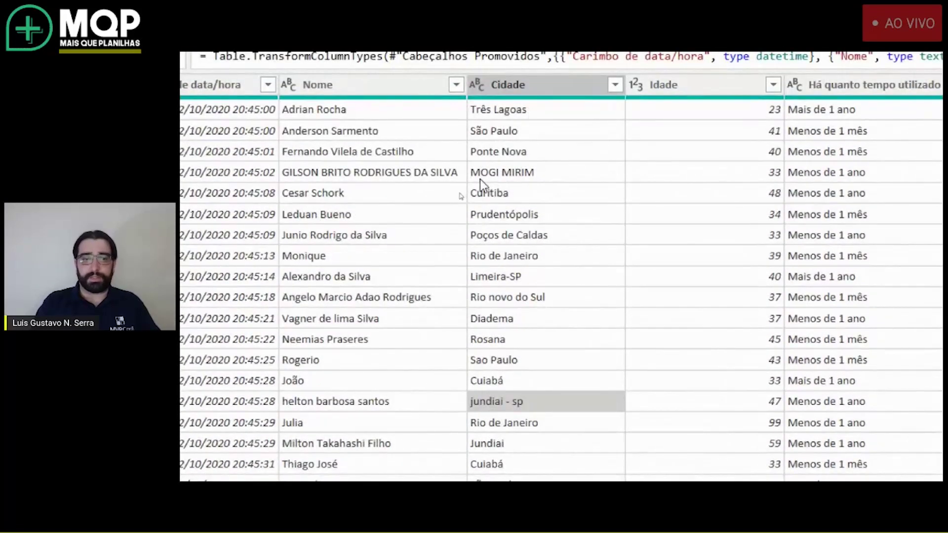
Step: Replace '-SP' with nothing in Cidade so Limeira-SP reads Limeira
{"action": "right_click", "coordinate": [511, 276]}
{"action": "left_click", "coordinate": [617, 337]}
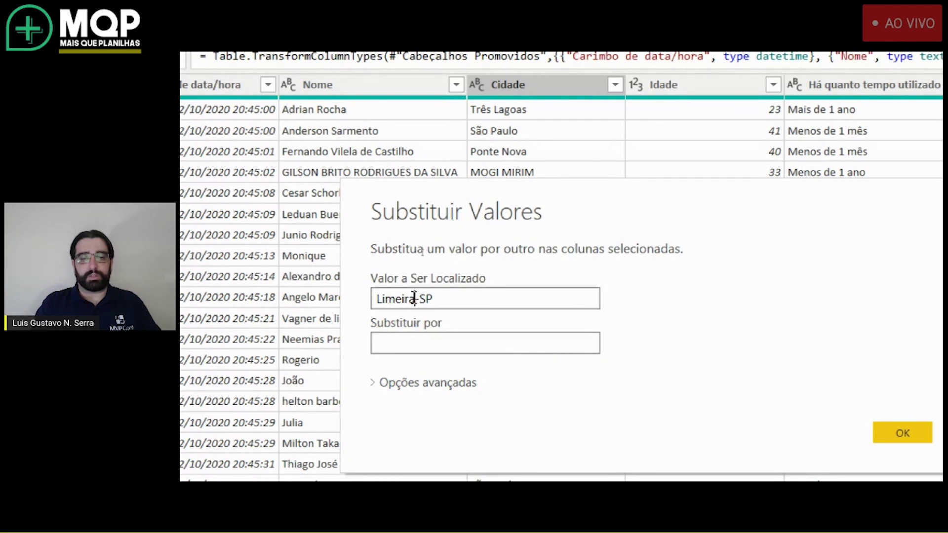
{"action": "left_click_drag", "start_coordinate": [420, 300], "coordinate": [276, 280]}
{"action": "key", "text": "BackSpace"}
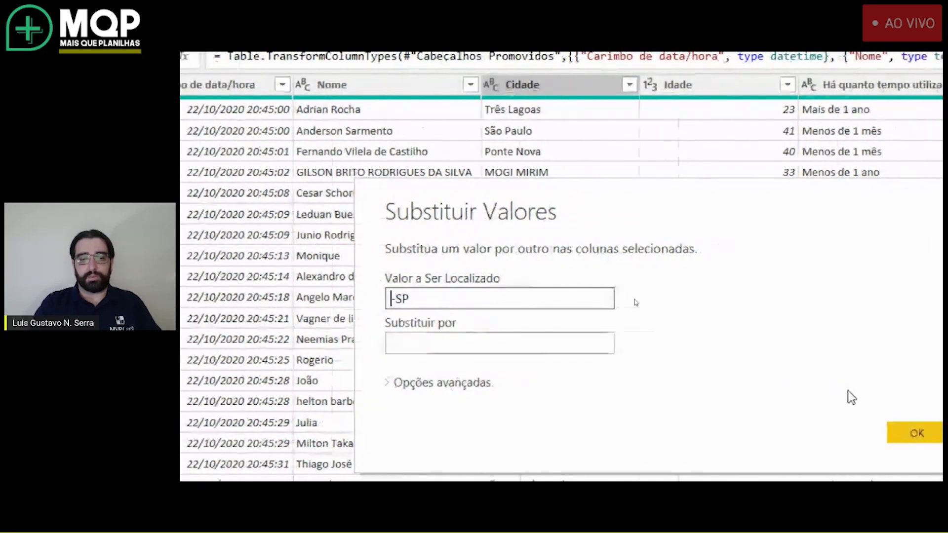
{"action": "left_click", "coordinate": [848, 425]}
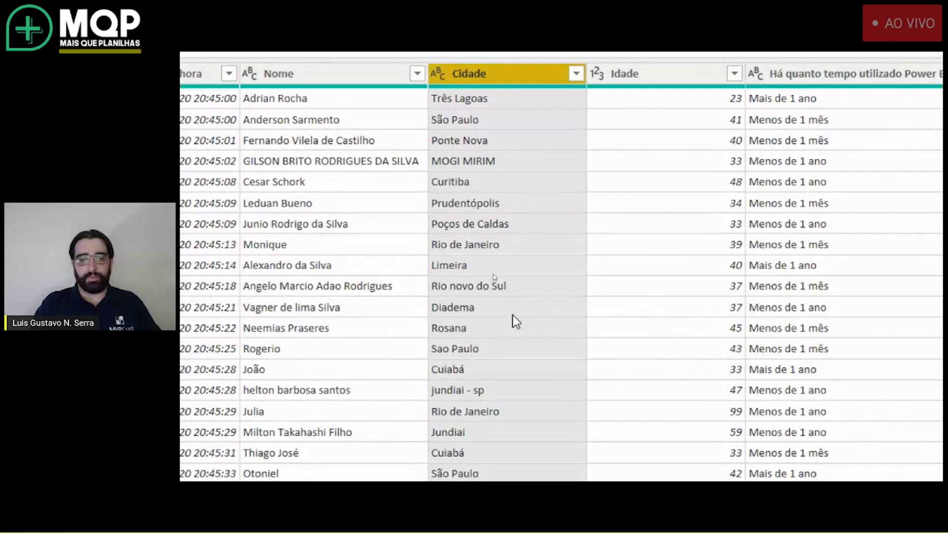
Step: Replace ' - sp' with nothing in Cidade so 'jundiai - sp' reads 'jundiai'
{"action": "right_click", "coordinate": [505, 401]}
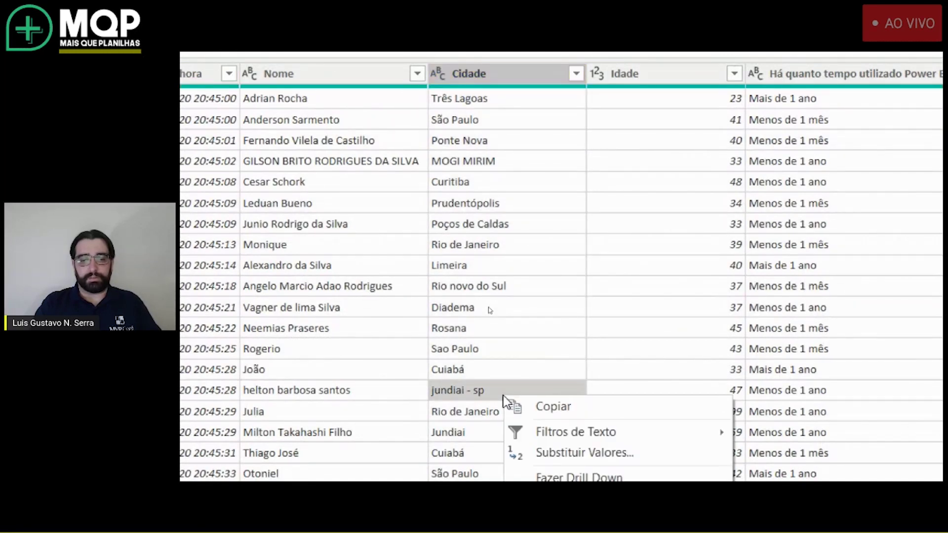
{"action": "left_click", "coordinate": [569, 425]}
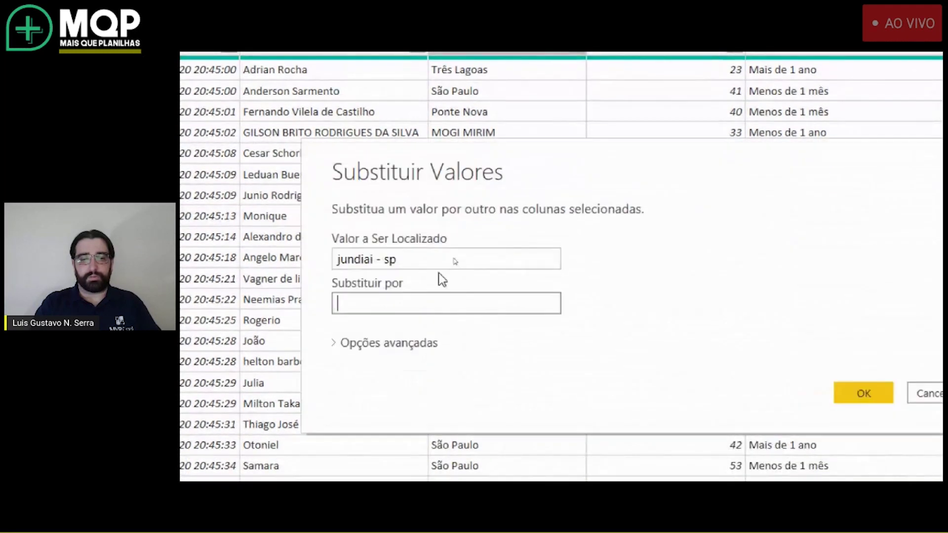
{"action": "left_click_drag", "start_coordinate": [375, 262], "coordinate": [276, 257]}
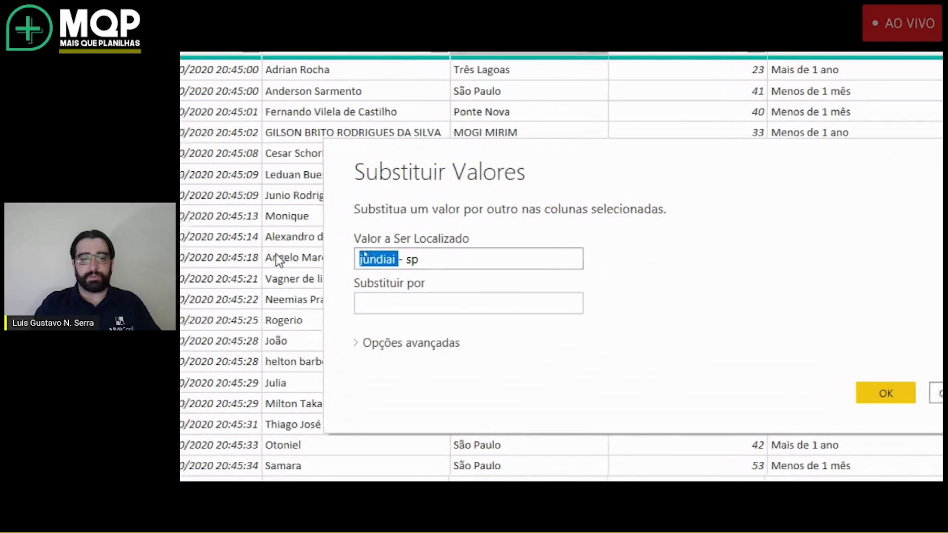
{"action": "key", "text": "BackSpace"}
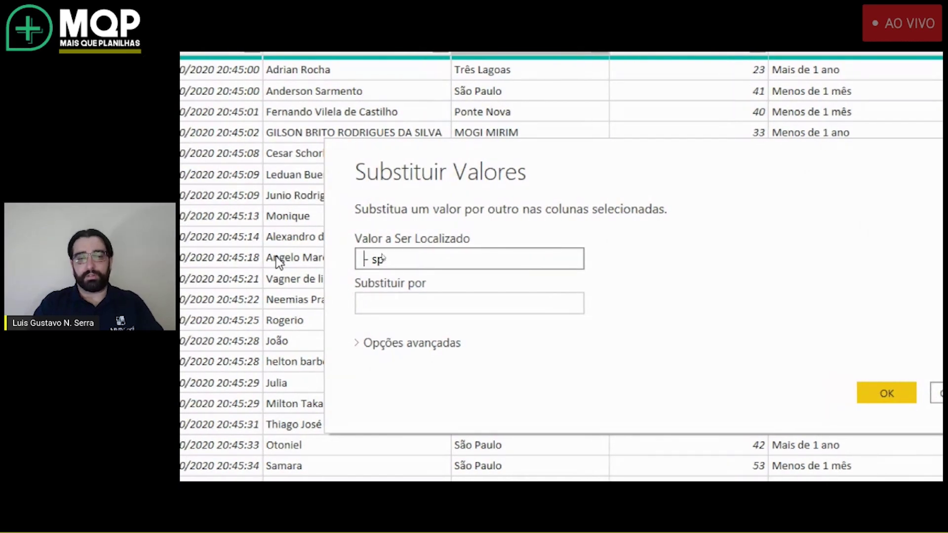
{"action": "left_click", "coordinate": [848, 393]}
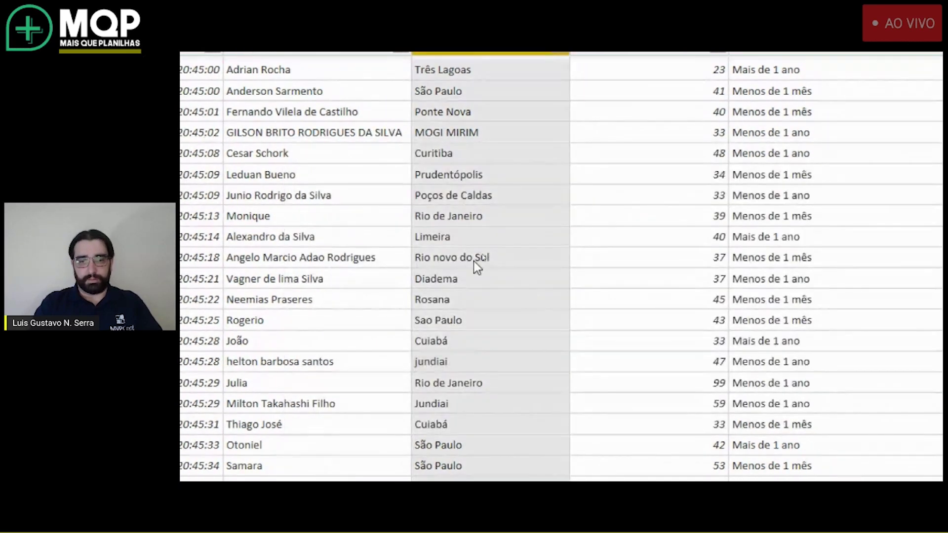
{"action": "scroll", "coordinate": [473, 261], "scroll_direction": "down", "scroll_amount": 5}
{"action": "scroll", "coordinate": [473, 261], "scroll_direction": "up", "scroll_amount": 3}
{"action": "scroll", "coordinate": [473, 260], "scroll_direction": "up", "scroll_amount": 2}
{"action": "scroll", "coordinate": [473, 261], "scroll_direction": "down", "scroll_amount": 4}
{"action": "scroll", "coordinate": [473, 261], "scroll_direction": "down", "scroll_amount": 4}
{"action": "scroll", "coordinate": [473, 261], "scroll_direction": "down", "scroll_amount": 1}
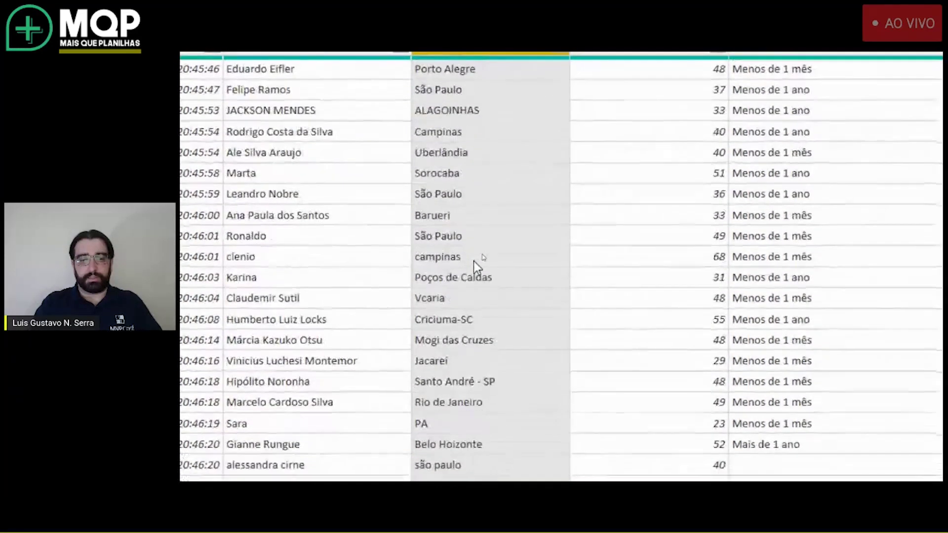
Step: Replace ' - SP' with nothing in Cidade so Santo André - SP reads Santo André
{"action": "left_click", "coordinate": [503, 389]}
{"action": "right_click", "coordinate": [502, 387]}
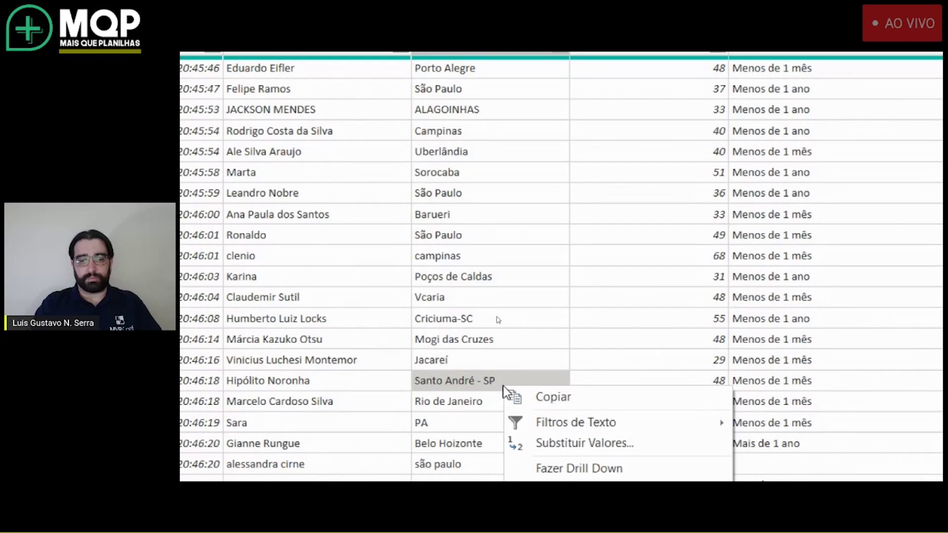
{"action": "left_click", "coordinate": [546, 435]}
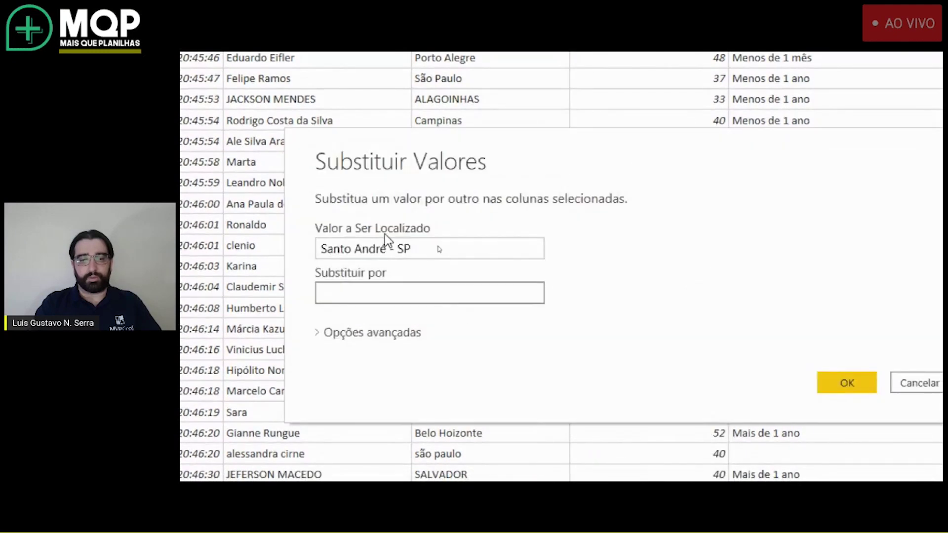
{"action": "left_click_drag", "start_coordinate": [398, 248], "coordinate": [319, 249]}
{"action": "key", "text": "BackSpace"}
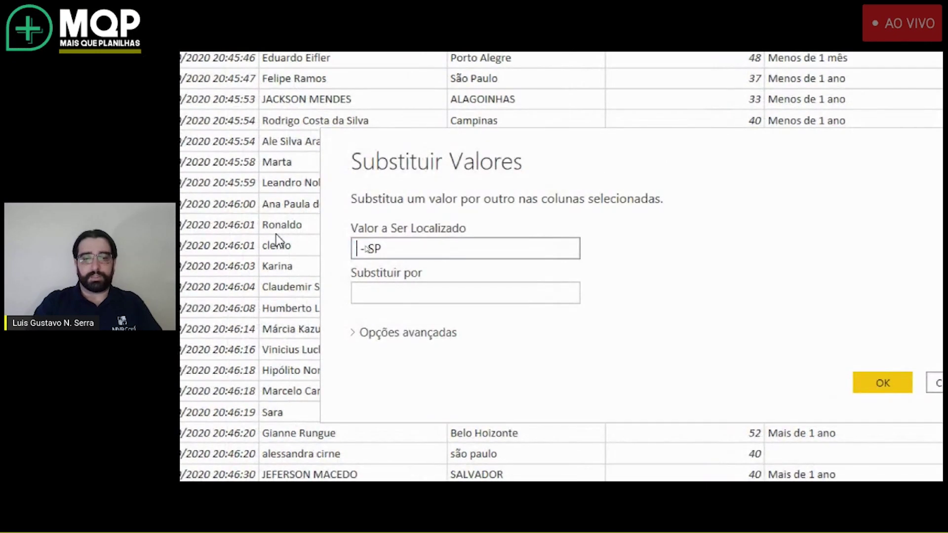
{"action": "left_click", "coordinate": [851, 384]}
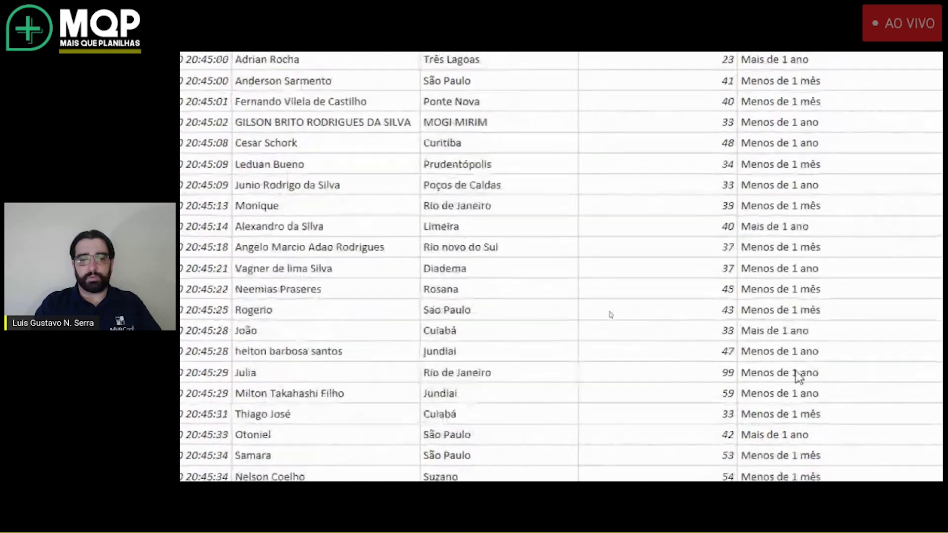
Step: Replace '-SC' with nothing in Cidade so Criciuma-SC reads Criciuma
{"action": "scroll", "coordinate": [498, 282], "scroll_direction": "down", "scroll_amount": 3}
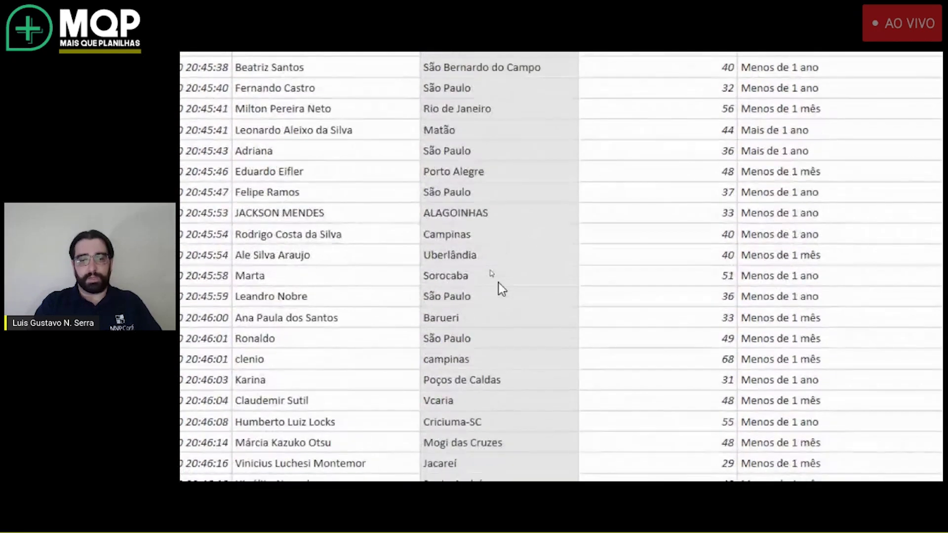
{"action": "left_click", "coordinate": [483, 246]}
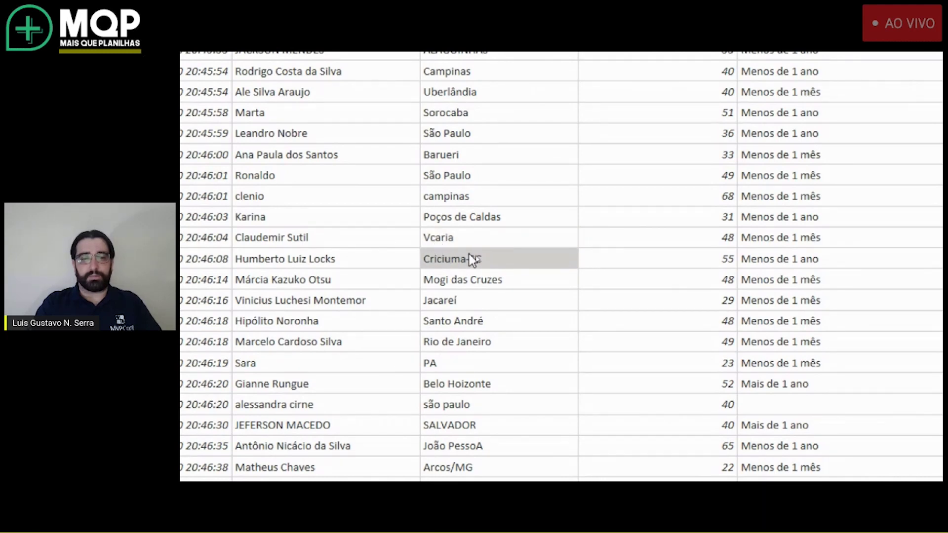
{"action": "right_click", "coordinate": [474, 261]}
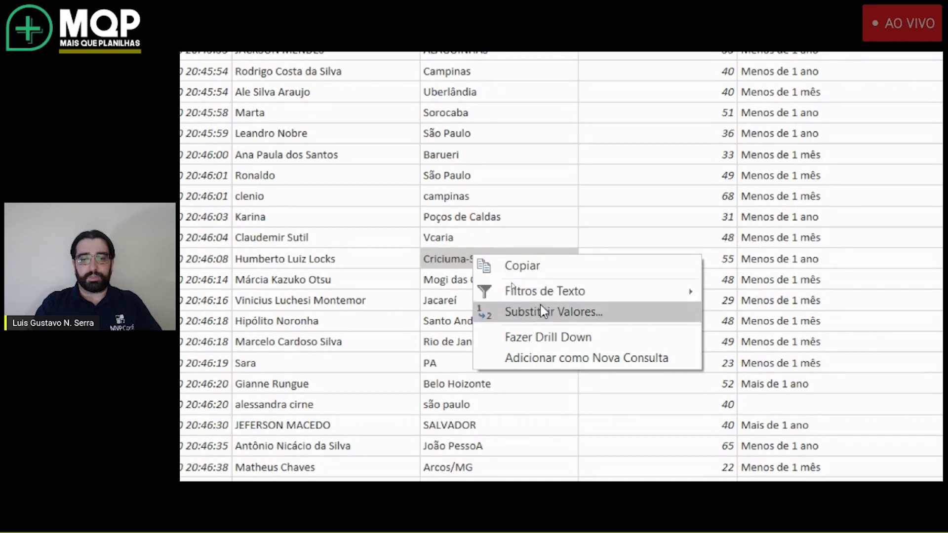
{"action": "left_click", "coordinate": [545, 316]}
{"action": "double_click", "coordinate": [377, 249]}
{"action": "key", "text": "BackSpace"}
{"action": "key", "text": "Return"}
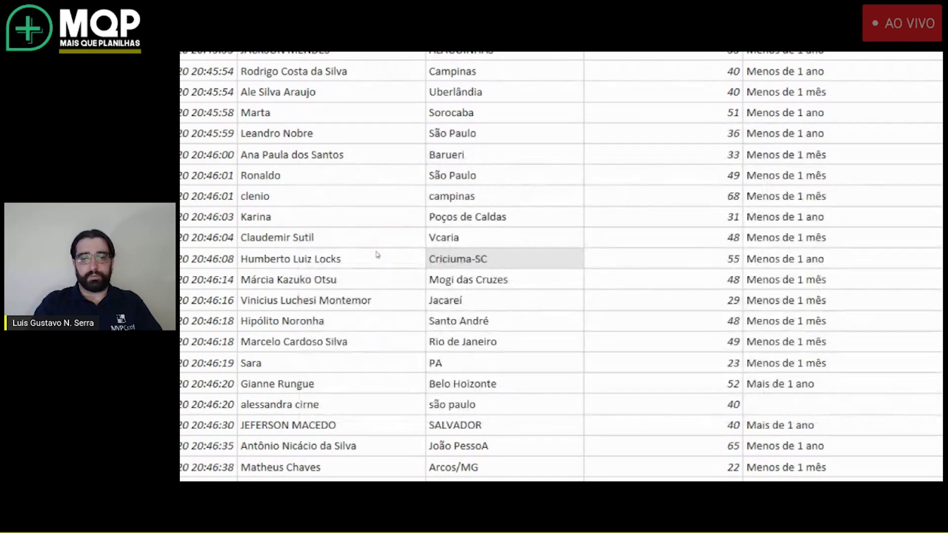
{"action": "scroll", "coordinate": [493, 267], "scroll_direction": "up", "scroll_amount": 5}
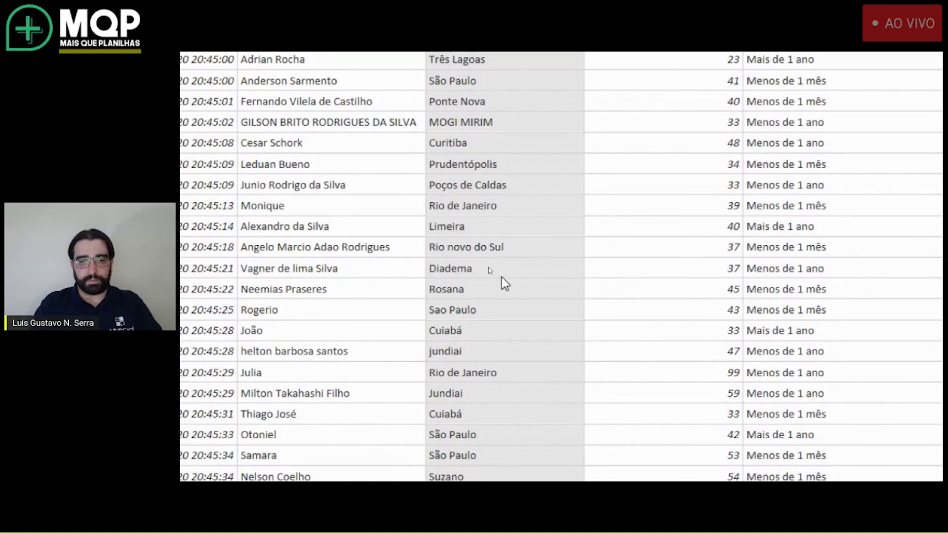
{"action": "scroll", "coordinate": [518, 397], "scroll_direction": "down", "scroll_amount": 1}
{"action": "scroll", "coordinate": [538, 429], "scroll_direction": "down", "scroll_amount": 1}
{"action": "scroll", "coordinate": [506, 313], "scroll_direction": "down", "scroll_amount": 6}
{"action": "scroll", "coordinate": [504, 310], "scroll_direction": "down", "scroll_amount": 2}
{"action": "scroll", "coordinate": [505, 310], "scroll_direction": "down", "scroll_amount": 2}
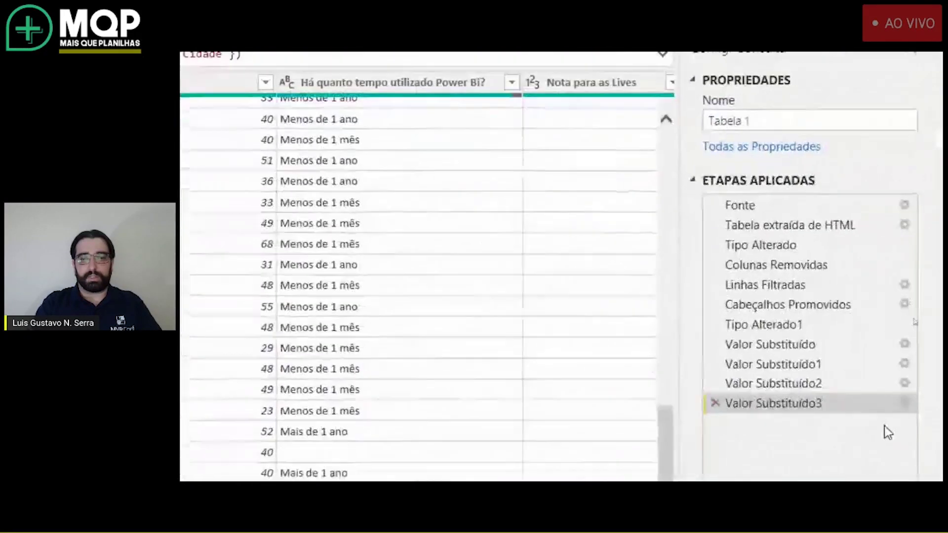
{"action": "left_click", "coordinate": [713, 398]}
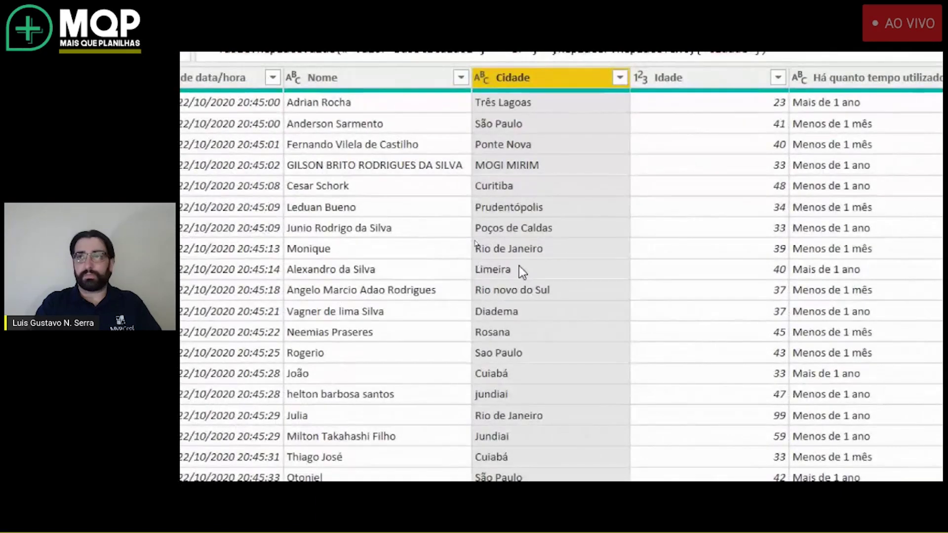
{"action": "scroll", "coordinate": [521, 270], "scroll_direction": "down", "scroll_amount": 6}
{"action": "scroll", "coordinate": [521, 270], "scroll_direction": "down", "scroll_amount": 3}
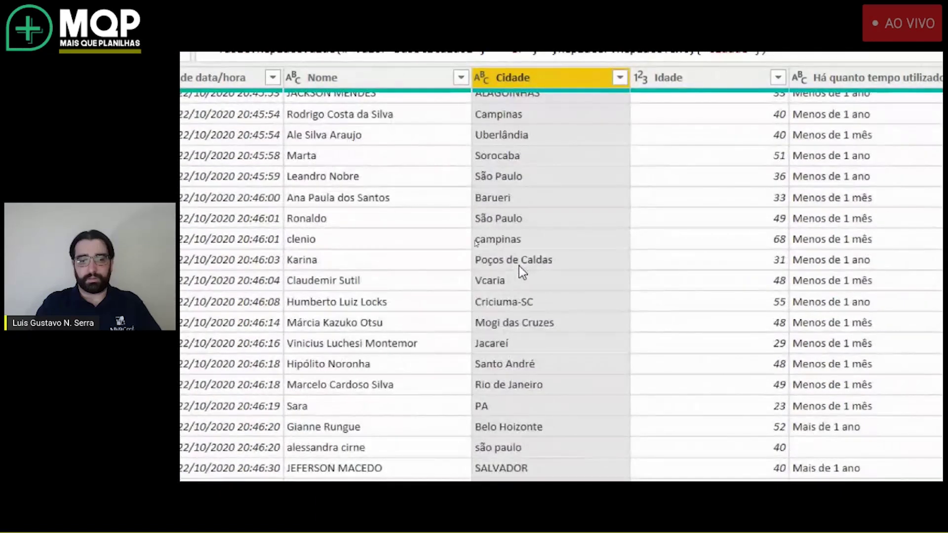
{"action": "scroll", "coordinate": [520, 265], "scroll_direction": "down", "scroll_amount": 3}
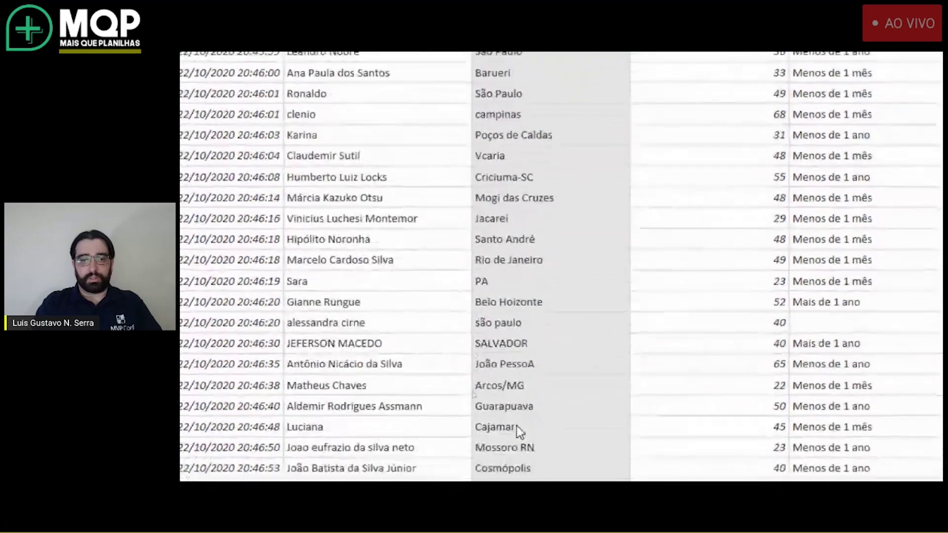
{"action": "scroll", "coordinate": [523, 365], "scroll_direction": "down", "scroll_amount": 2}
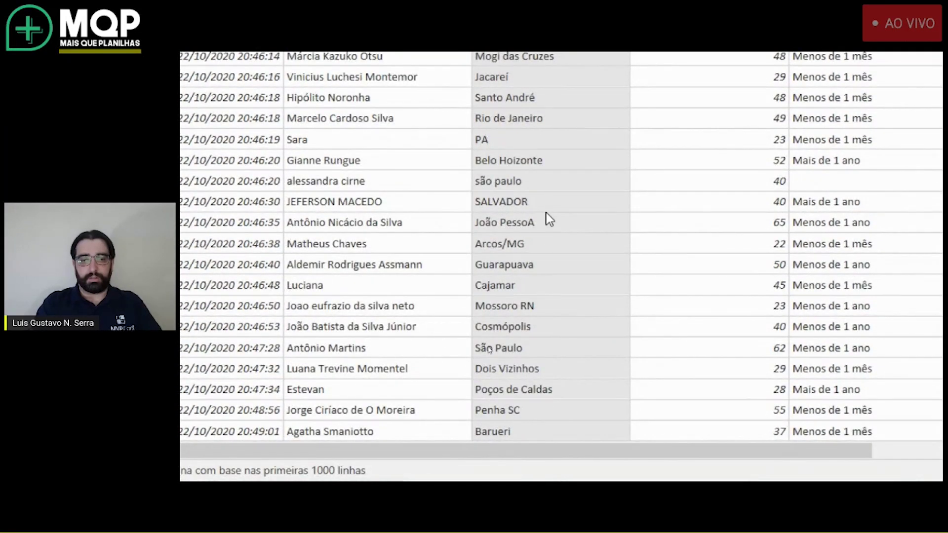
{"action": "left_click", "coordinate": [523, 242]}
Step: Replace '/MG' with nothing in Cidade so Arcos/MG reads Arcos
{"action": "right_click", "coordinate": [523, 242]}
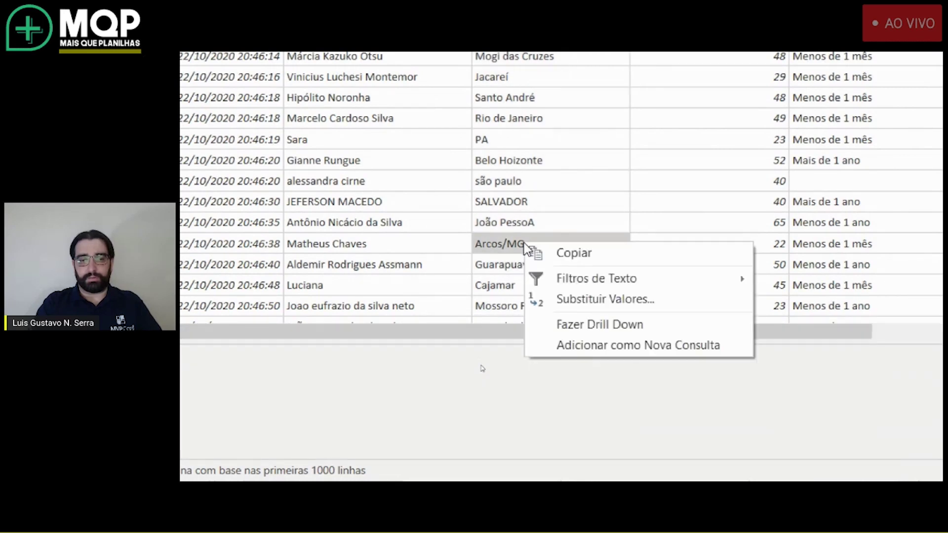
{"action": "left_click", "coordinate": [573, 296]}
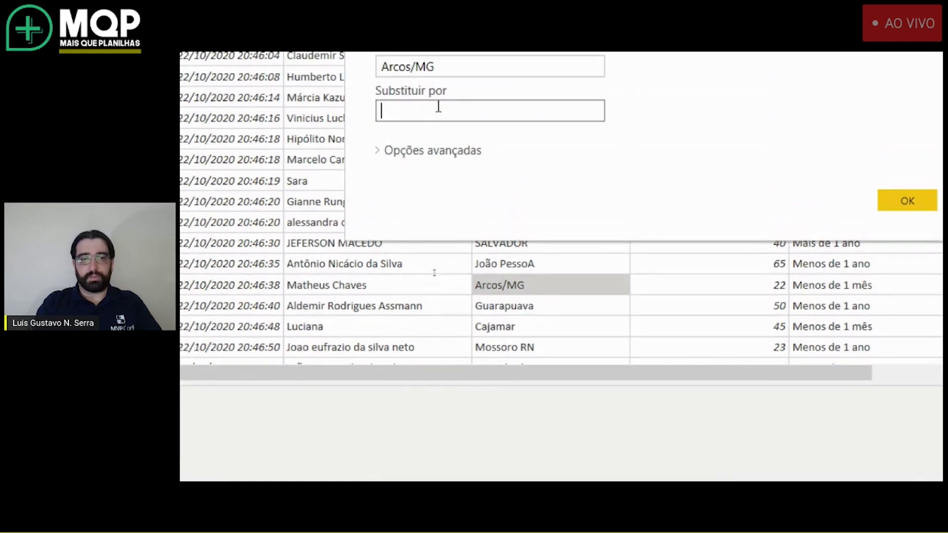
{"action": "double_click", "coordinate": [394, 116]}
{"action": "key", "text": "BackSpace"}
{"action": "key", "text": "Escape"}
{"action": "scroll", "coordinate": [610, 355], "scroll_direction": "up", "scroll_amount": 10}
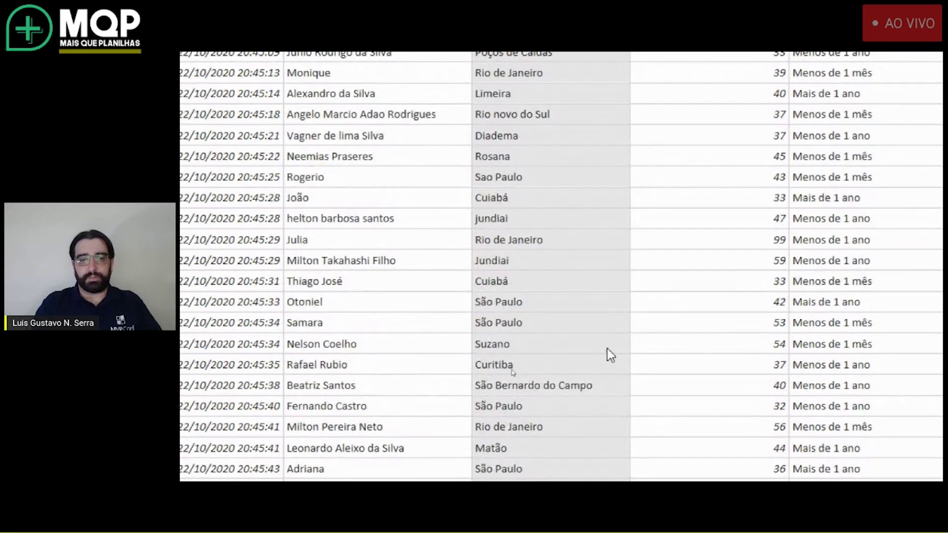
{"action": "scroll", "coordinate": [611, 354], "scroll_direction": "down", "scroll_amount": 1}
{"action": "scroll", "coordinate": [571, 345], "scroll_direction": "down", "scroll_amount": 6}
{"action": "scroll", "coordinate": [571, 345], "scroll_direction": "down", "scroll_amount": 2}
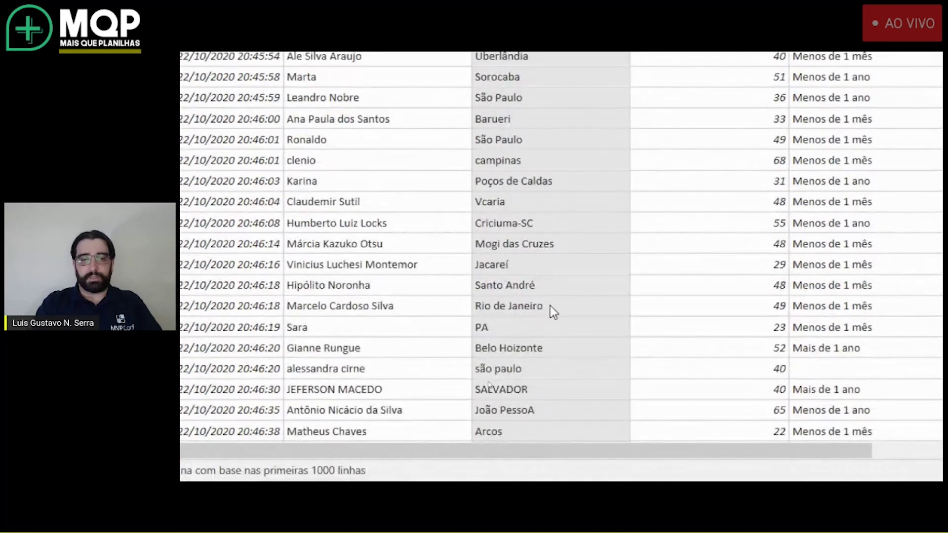
Step: Replace '-SC' with nothing in Cidade so Criciuma-SC reads Criciuma
{"action": "left_click", "coordinate": [538, 217]}
{"action": "right_click", "coordinate": [538, 217]}
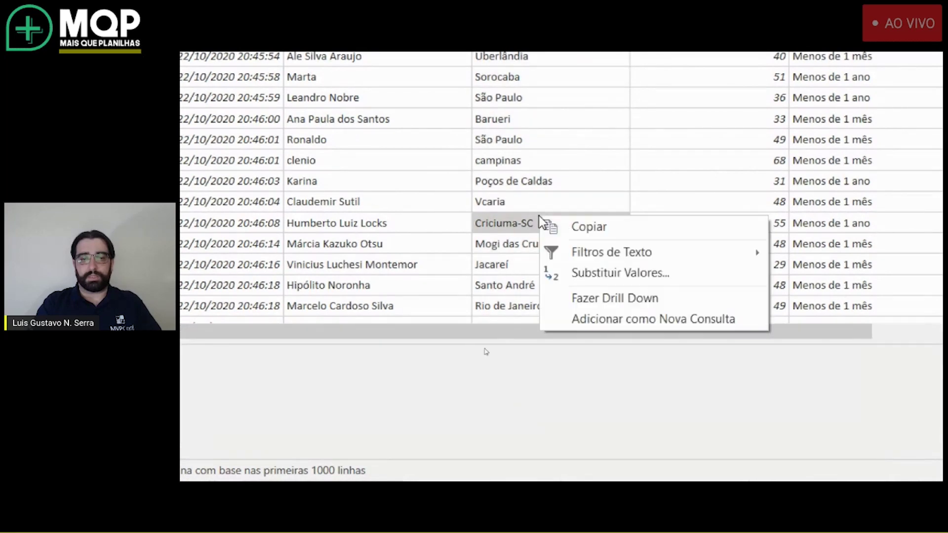
{"action": "left_click", "coordinate": [584, 270]}
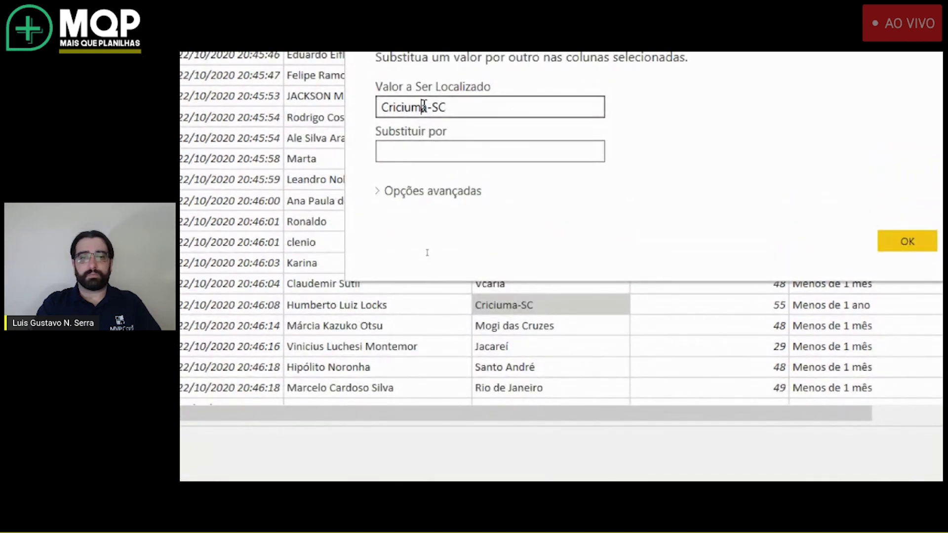
{"action": "left_click_drag", "start_coordinate": [424, 107], "coordinate": [373, 108]}
{"action": "key", "text": "BackSpace"}
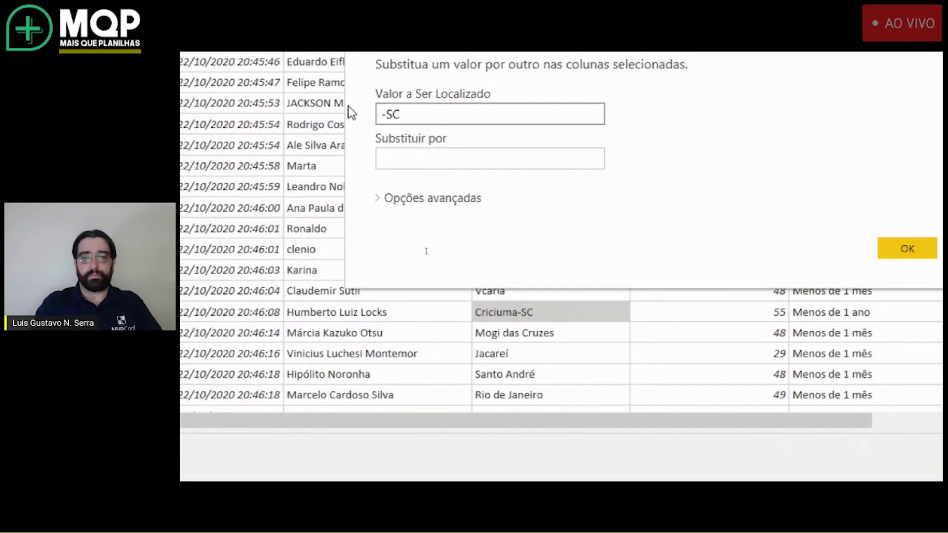
{"action": "left_click", "coordinate": [898, 248]}
{"action": "scroll", "coordinate": [656, 319], "scroll_direction": "up", "scroll_amount": 7}
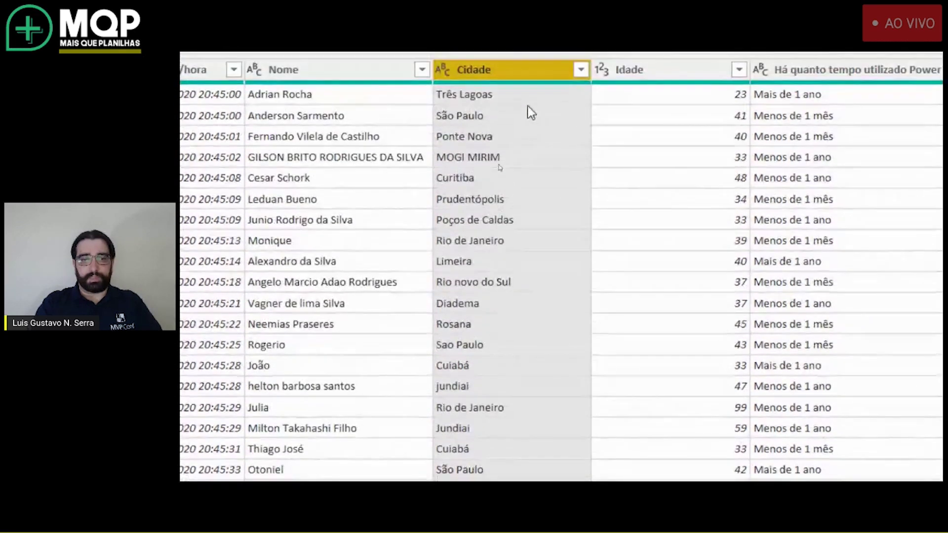
{"action": "scroll", "coordinate": [514, 242], "scroll_direction": "down", "scroll_amount": 2}
{"action": "scroll", "coordinate": [514, 242], "scroll_direction": "down", "scroll_amount": 8}
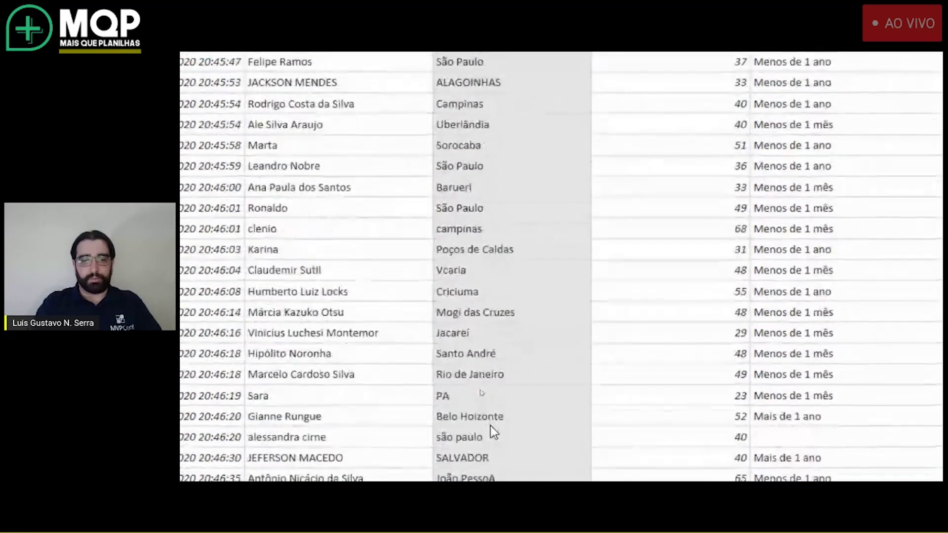
{"action": "scroll", "coordinate": [516, 330], "scroll_direction": "down", "scroll_amount": 2}
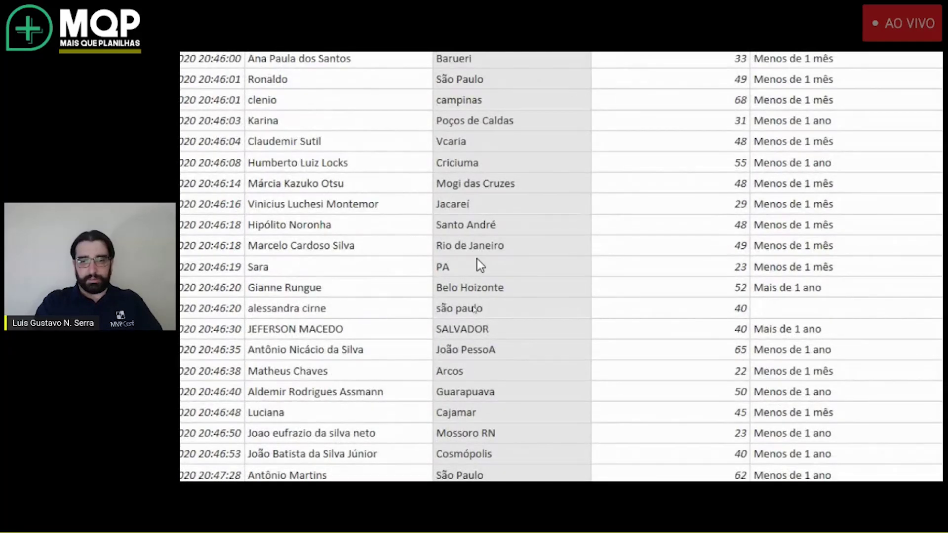
Step: From the PA cell, add a Replace Values step finding 'Pittsburgh' with an empty replacement
{"action": "left_click", "coordinate": [471, 266]}
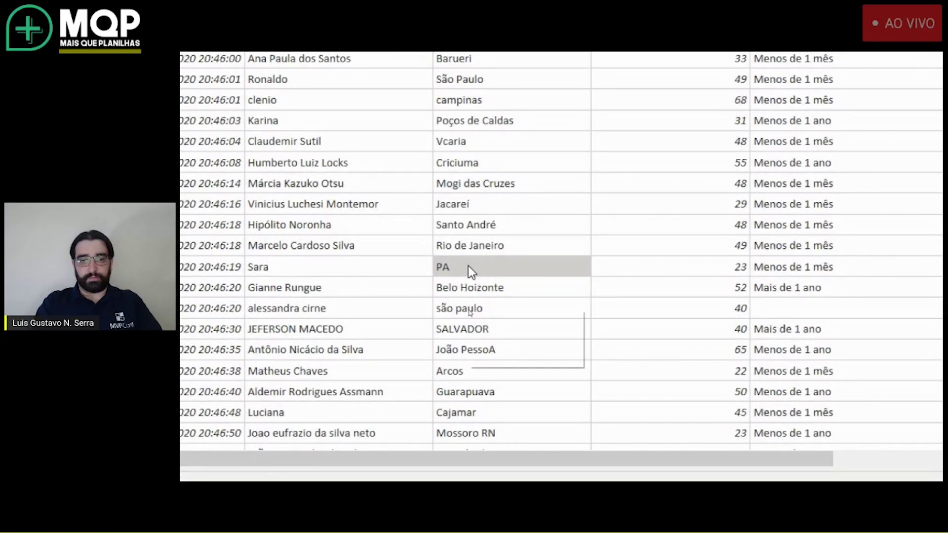
{"action": "right_click", "coordinate": [468, 265]}
{"action": "left_click", "coordinate": [532, 324]}
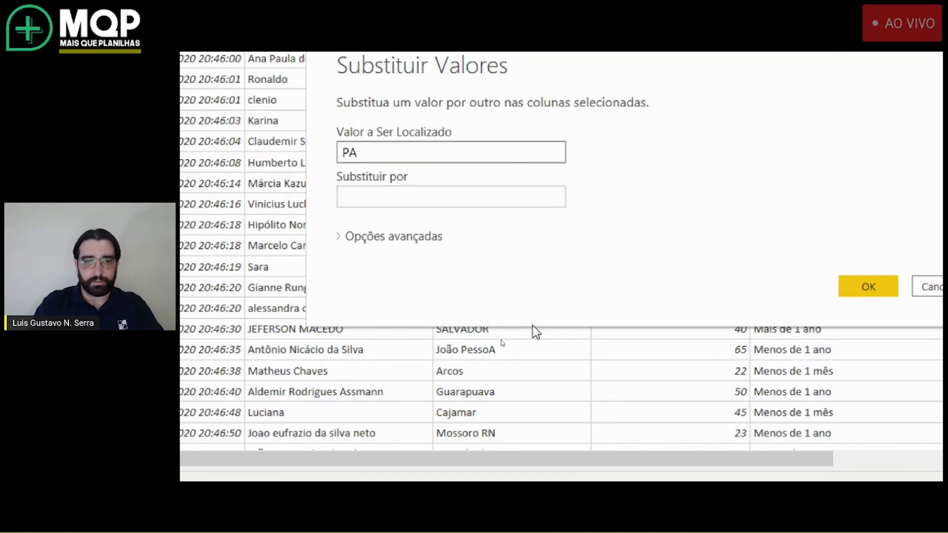
{"action": "type", "text": "Pittsburgh"}
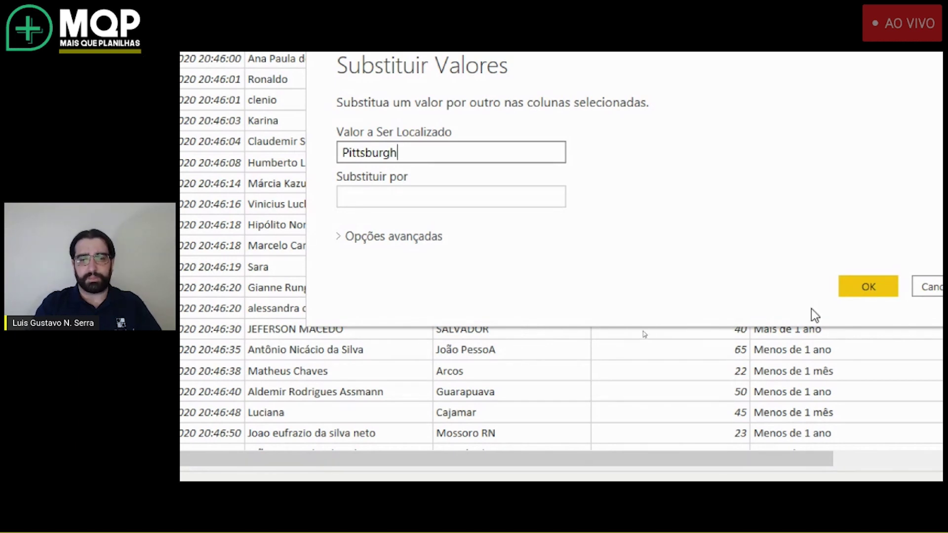
{"action": "left_click", "coordinate": [850, 297]}
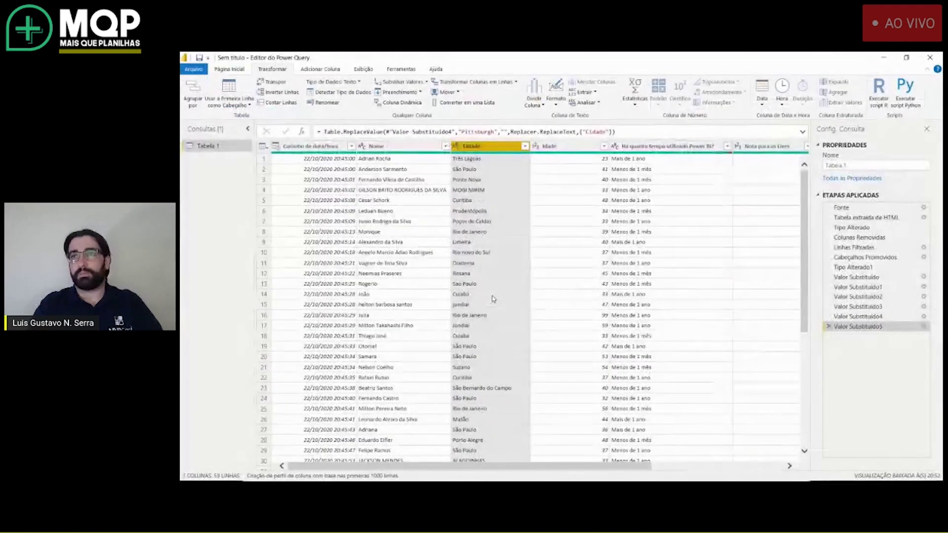
{"action": "scroll", "coordinate": [492, 298], "scroll_direction": "down", "scroll_amount": 3}
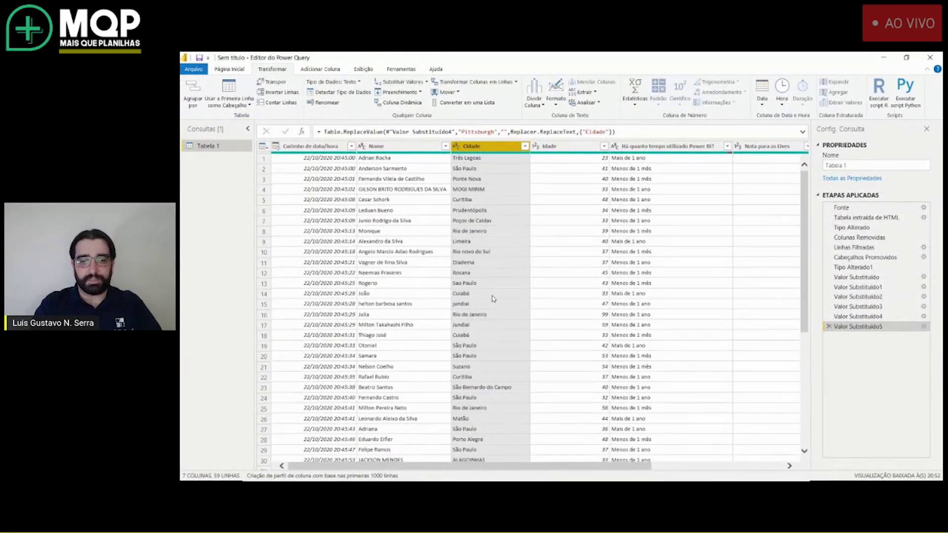
{"action": "scroll", "coordinate": [492, 298], "scroll_direction": "down", "scroll_amount": 4}
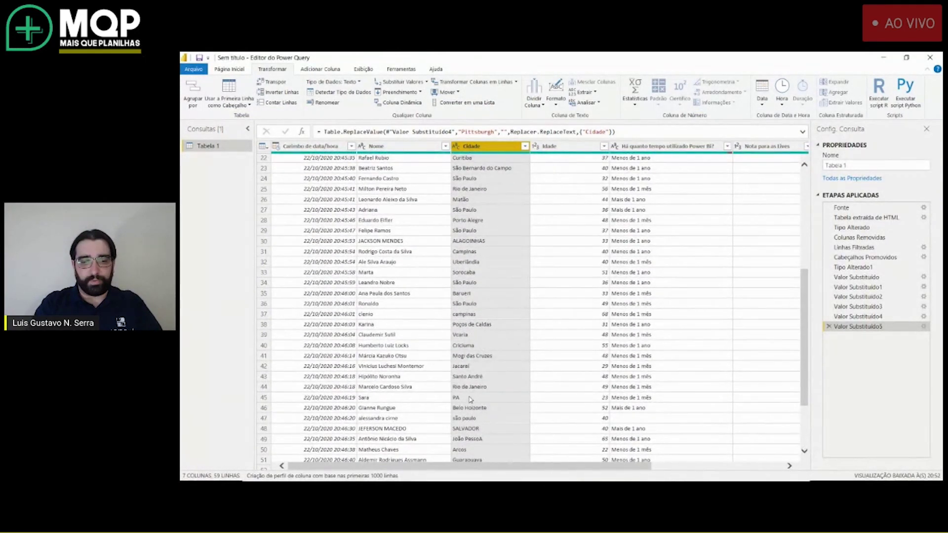
{"action": "left_click", "coordinate": [470, 398]}
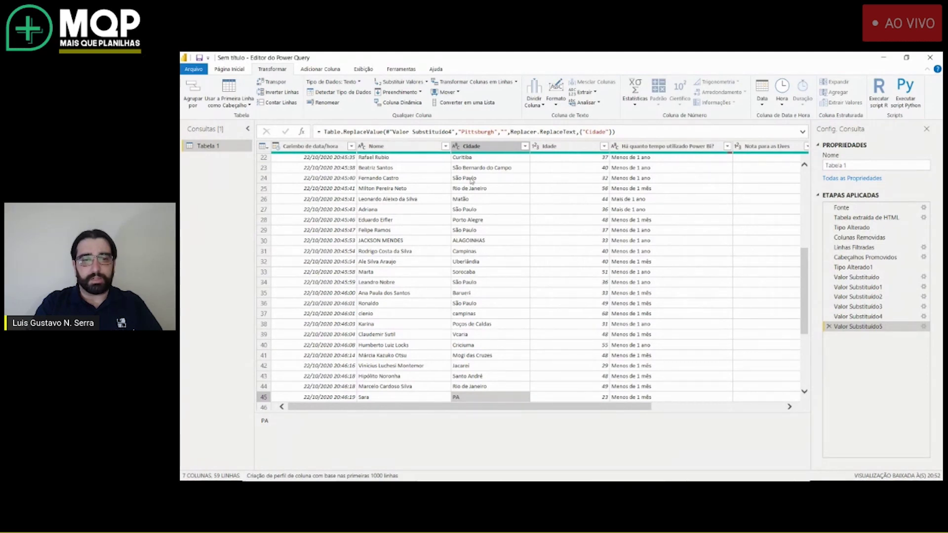
Step: Edit the Valor Substituído5 formula to replace "PA" with "Pittsburgh" in Cidade
{"action": "double_click", "coordinate": [493, 132]}
{"action": "key", "text": "ctrl+c"}
{"action": "key", "text": "Right"}
{"action": "key", "text": "ctrl+v"}
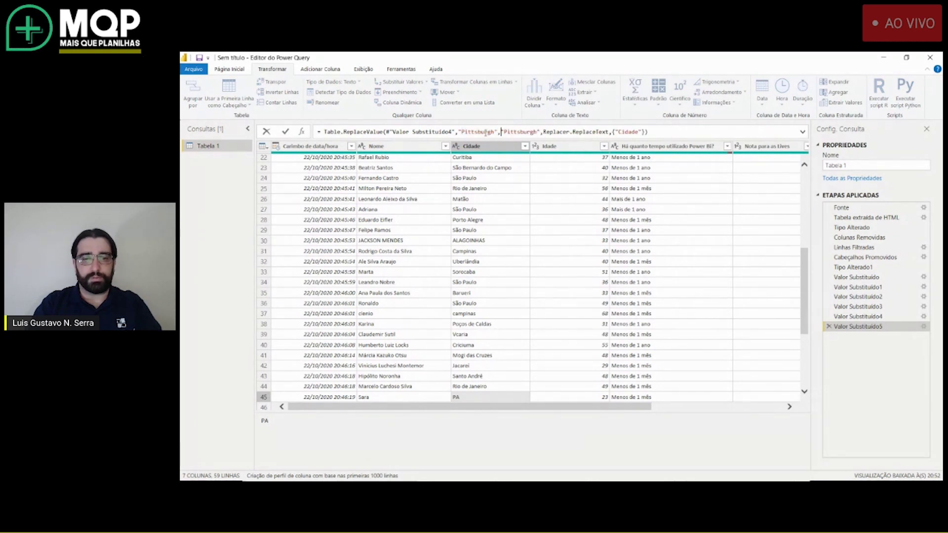
{"action": "left_click_drag", "start_coordinate": [493, 132], "coordinate": [461, 131]}
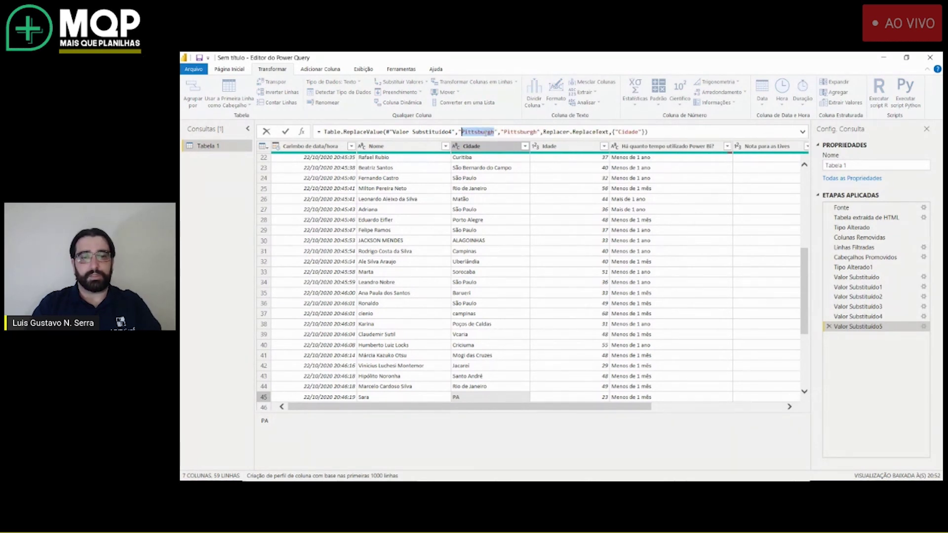
{"action": "type", "text": "PA"}
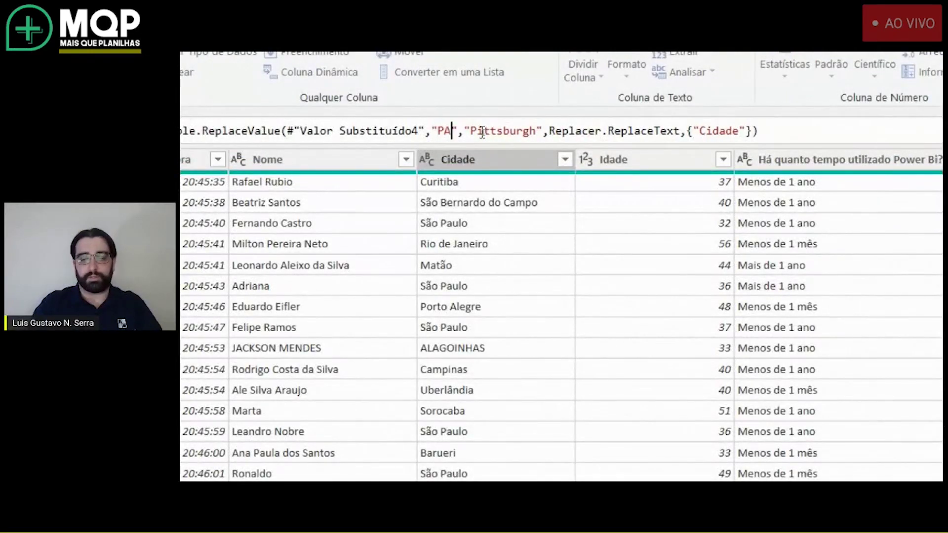
{"action": "key", "text": "Return"}
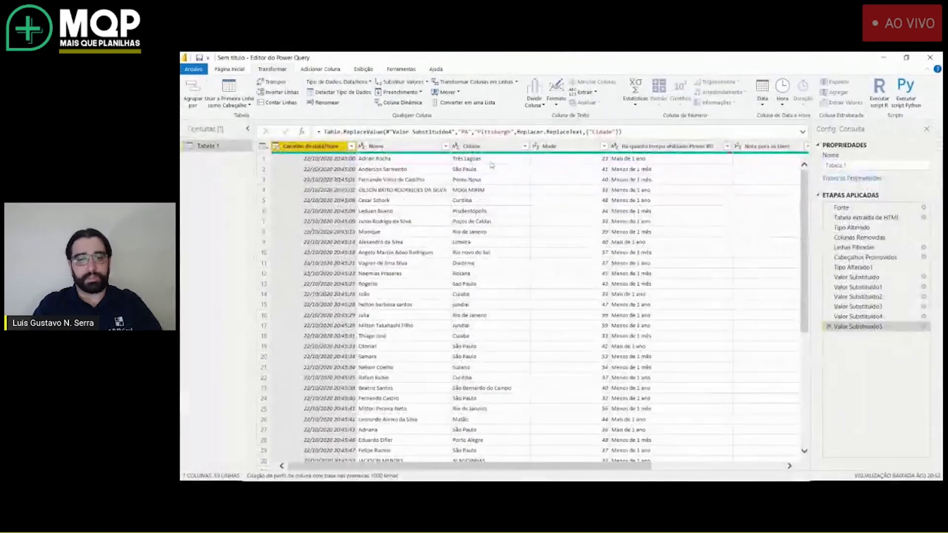
{"action": "scroll", "coordinate": [492, 267], "scroll_direction": "down", "scroll_amount": 5}
{"action": "scroll", "coordinate": [492, 267], "scroll_direction": "down", "scroll_amount": 3}
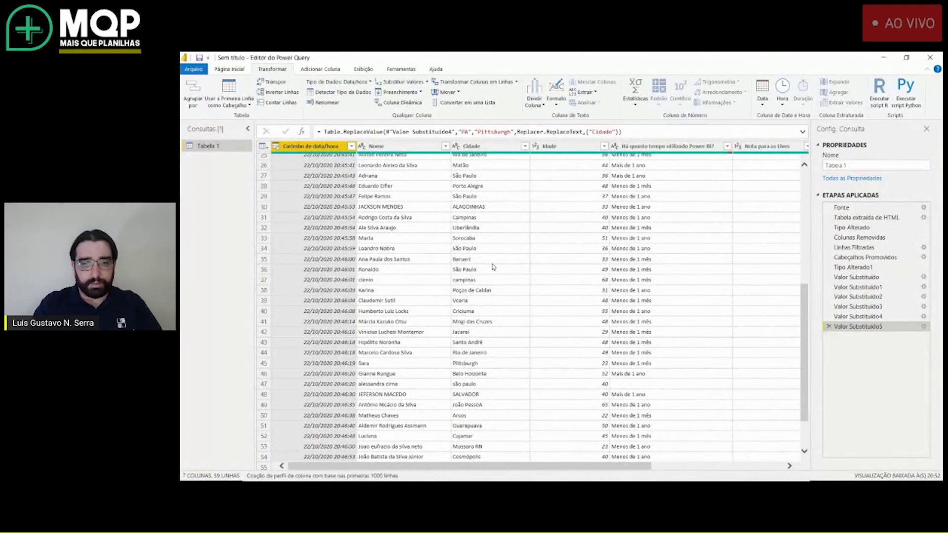
Step: Replace the misspelled 'Vcaria' with 'Vacaria' in the Cidade column
{"action": "left_click", "coordinate": [471, 302]}
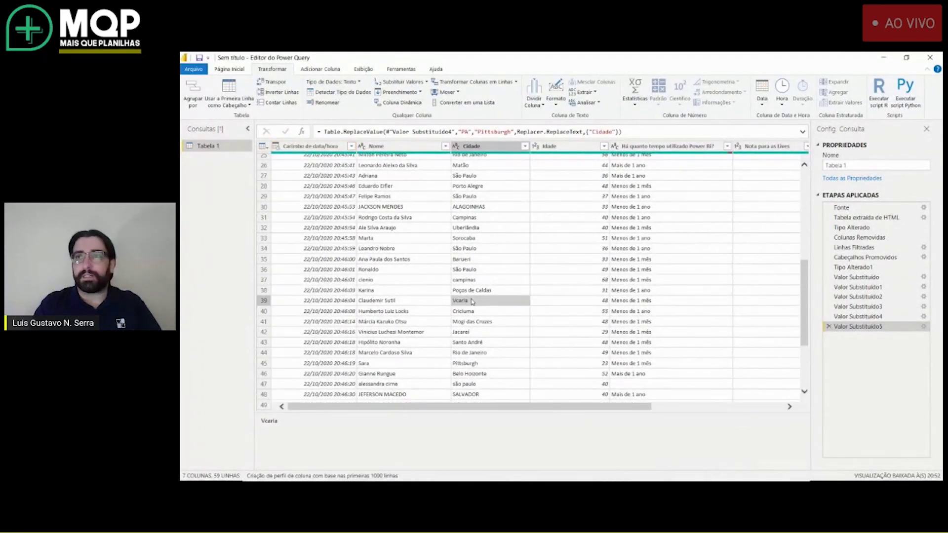
{"action": "right_click", "coordinate": [471, 301]}
{"action": "left_click", "coordinate": [491, 328]}
{"action": "left_click", "coordinate": [421, 275]}
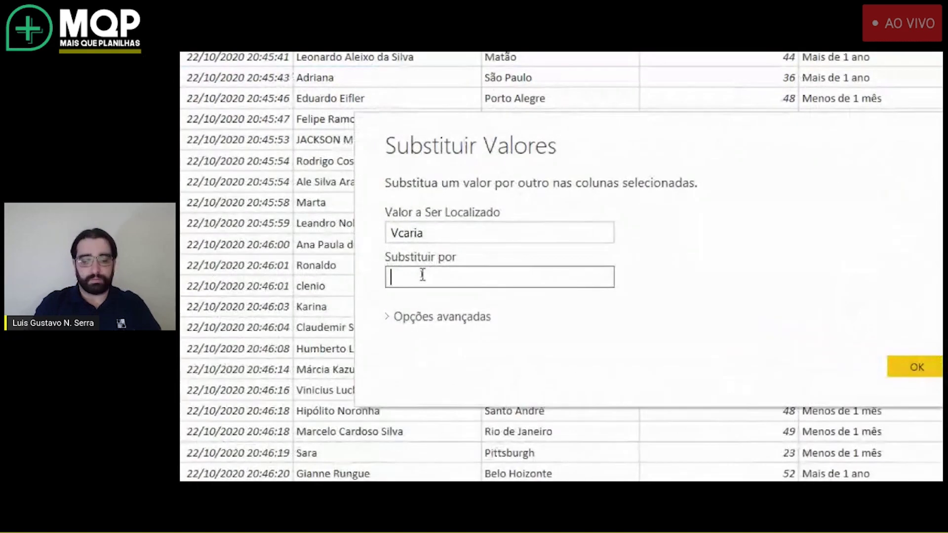
{"action": "type", "text": "Vacari"}
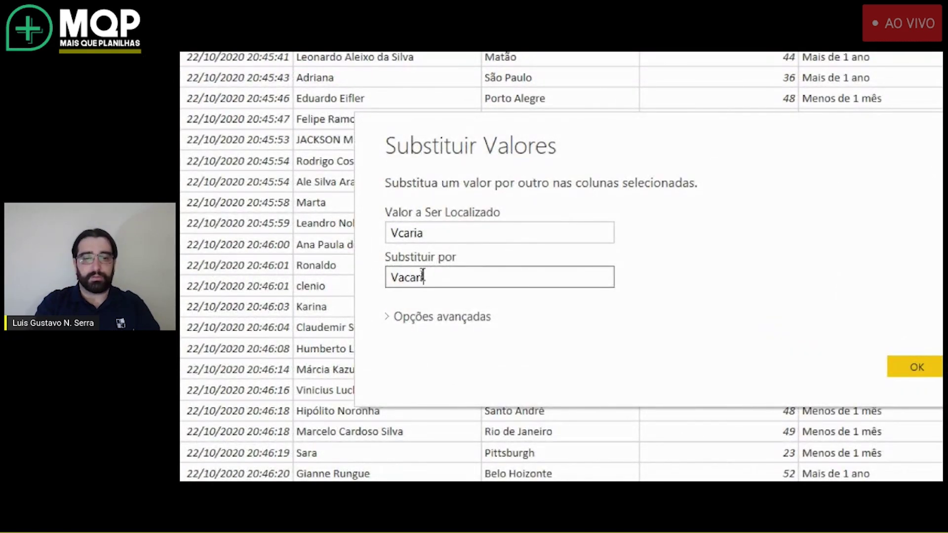
{"action": "key", "text": "Return"}
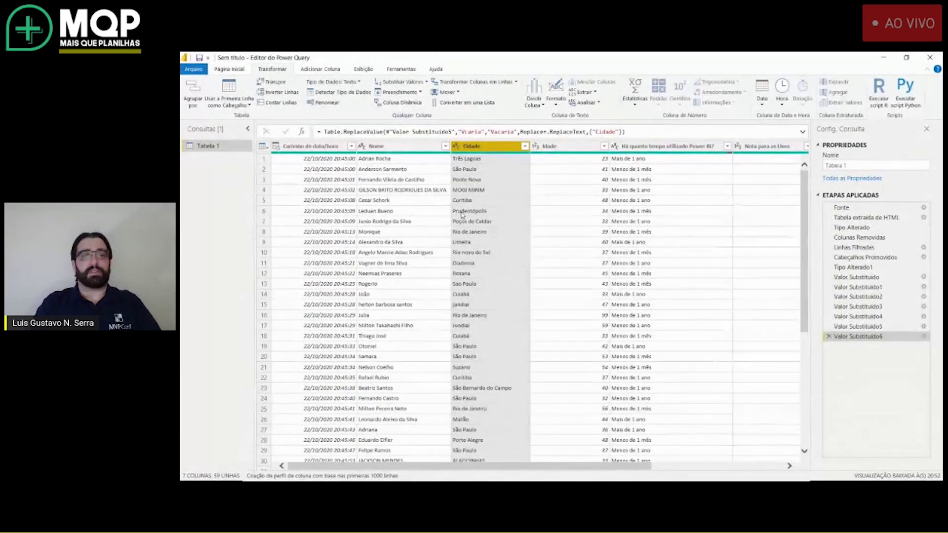
{"action": "scroll", "coordinate": [461, 214], "scroll_direction": "down", "scroll_amount": 7}
{"action": "scroll", "coordinate": [461, 215], "scroll_direction": "down", "scroll_amount": 2}
{"action": "scroll", "coordinate": [461, 215], "scroll_direction": "down", "scroll_amount": 1}
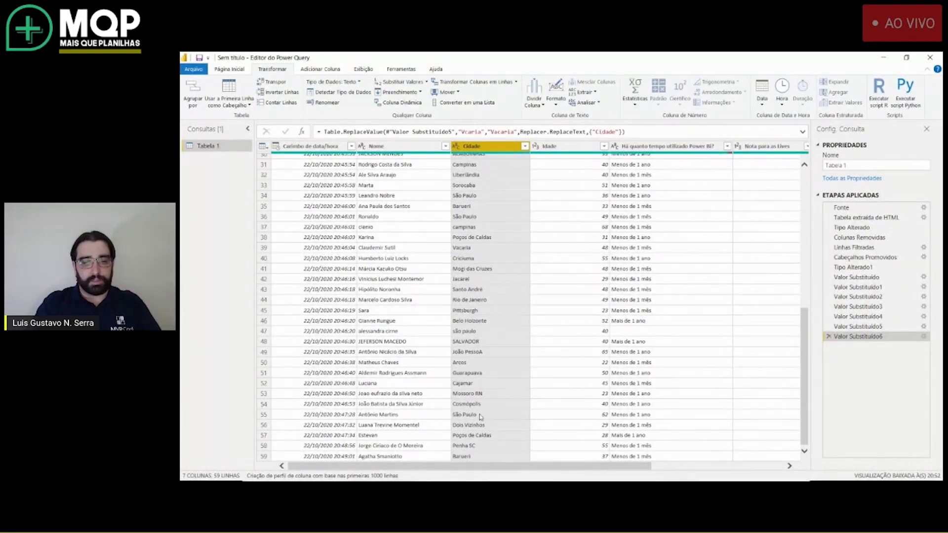
{"action": "left_click", "coordinate": [470, 451]}
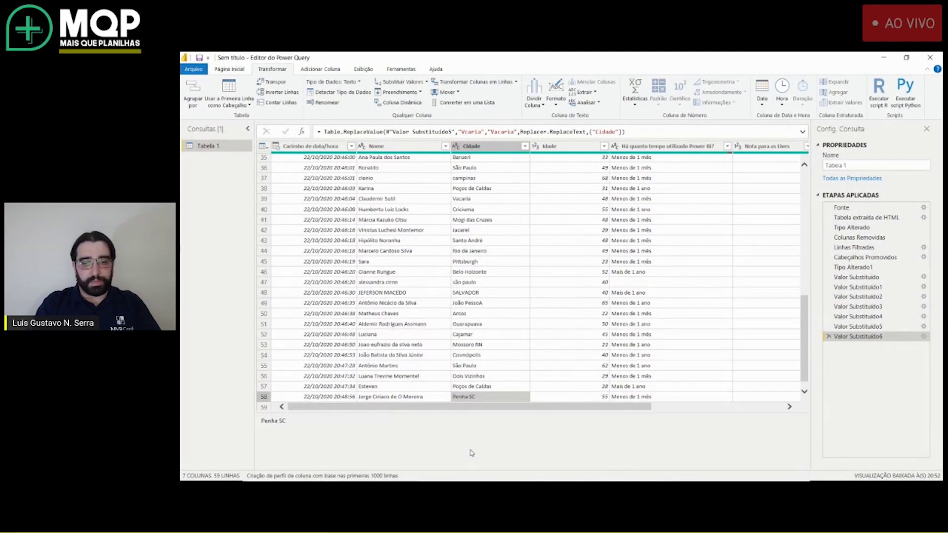
Step: Replace ' SC' with an empty value in Cidade, turning Penha SC into Penha
{"action": "right_click", "coordinate": [475, 397]}
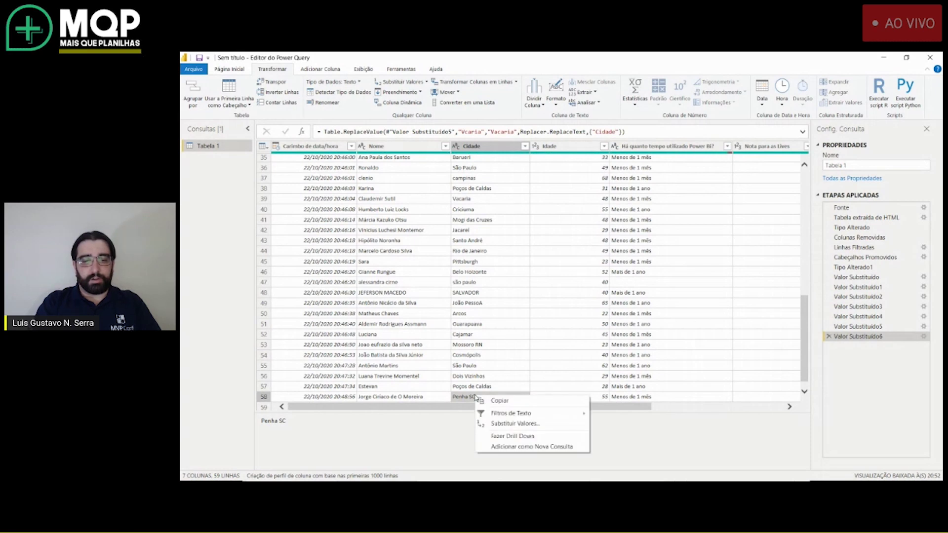
{"action": "left_click", "coordinate": [503, 423]}
{"action": "left_click", "coordinate": [428, 254]}
{"action": "double_click", "coordinate": [420, 253]}
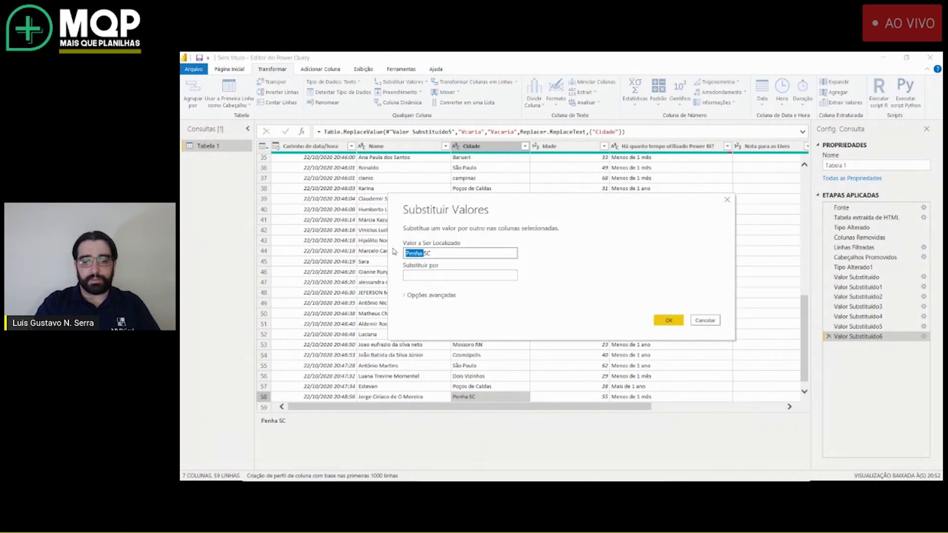
{"action": "key", "text": "BackSpace"}
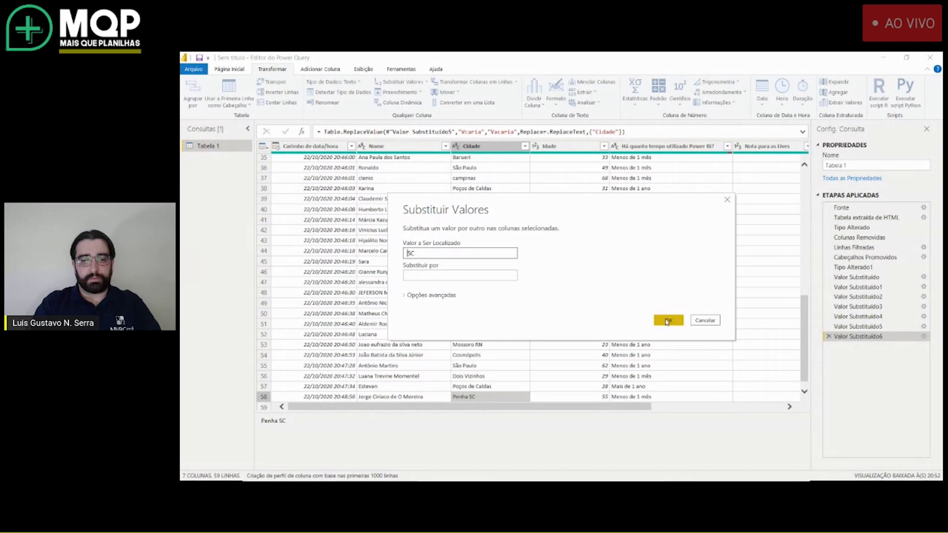
{"action": "left_click", "coordinate": [667, 321]}
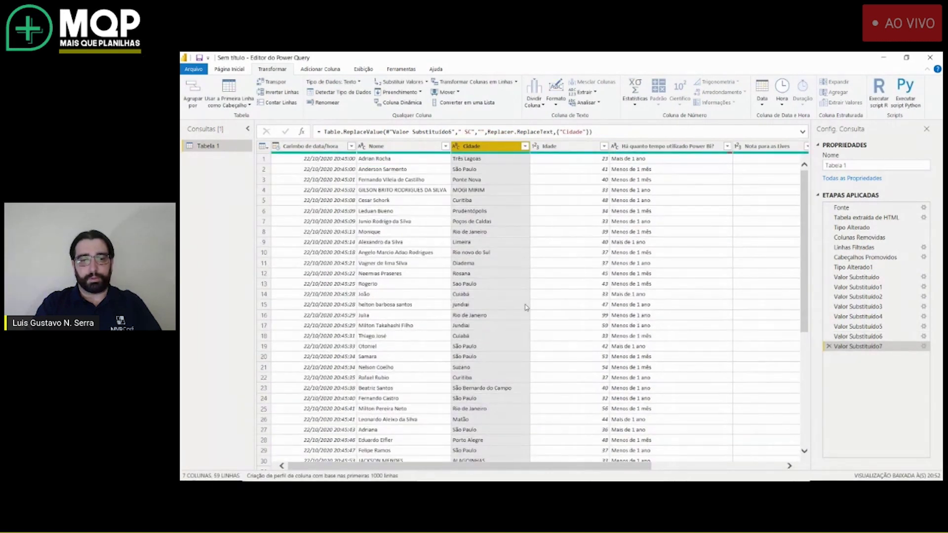
{"action": "scroll", "coordinate": [525, 307], "scroll_direction": "down", "scroll_amount": 3}
{"action": "scroll", "coordinate": [526, 307], "scroll_direction": "down", "scroll_amount": 3}
{"action": "scroll", "coordinate": [526, 307], "scroll_direction": "down", "scroll_amount": 4}
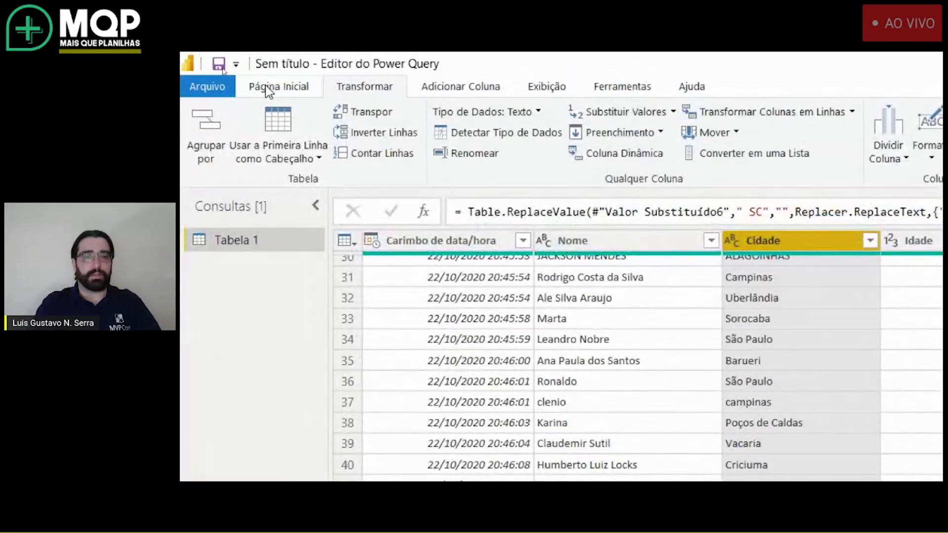
Step: Apply the query changes to the report with Fechar e Aplicar, then reopen the Power Query Editor
{"action": "left_click", "coordinate": [268, 89]}
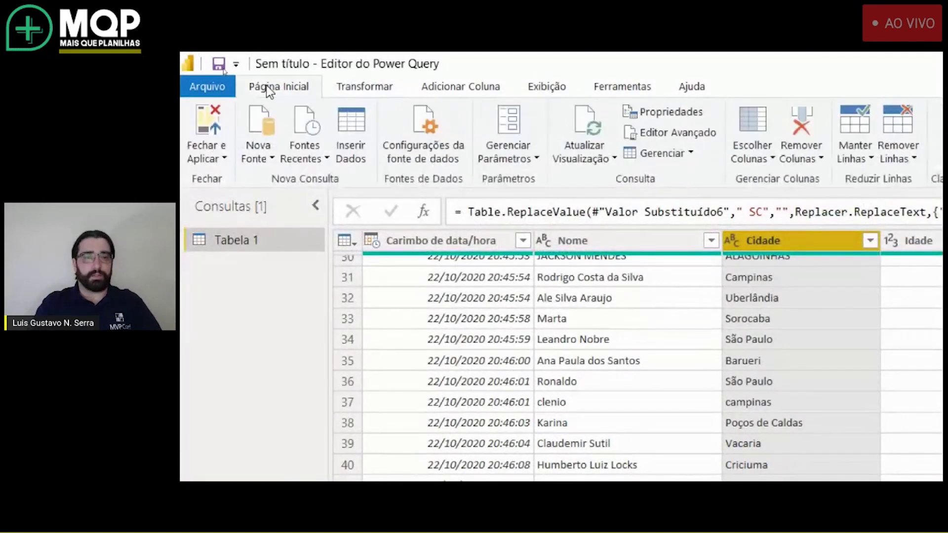
{"action": "left_click", "coordinate": [206, 120]}
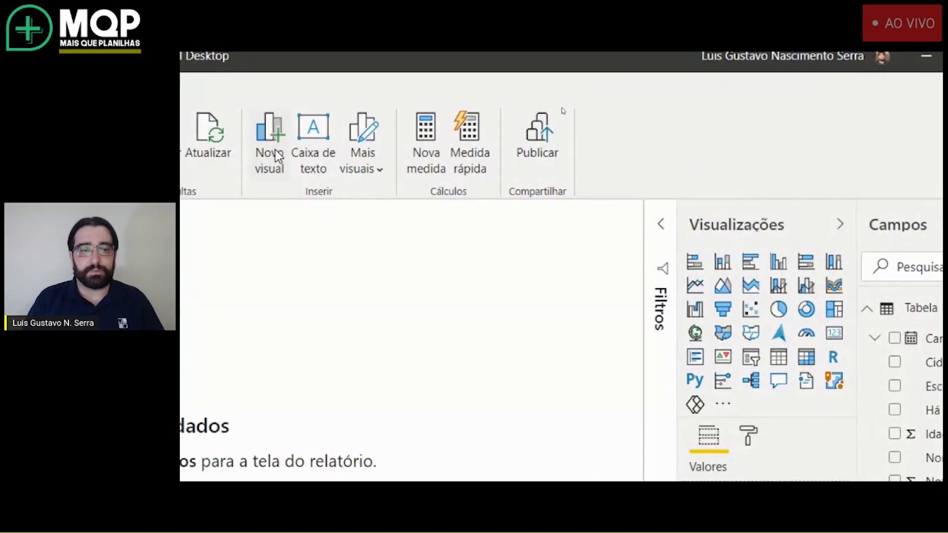
{"action": "left_click", "coordinate": [298, 123]}
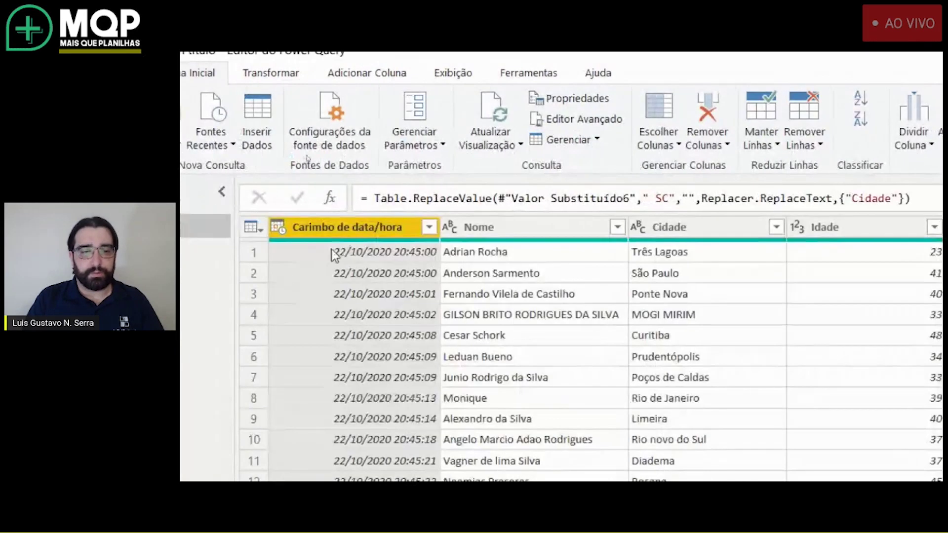
Step: Rename Carimbo de data/hora to Data and the Há quanto tempo column to Tempo PBI
{"action": "double_click", "coordinate": [365, 227]}
{"action": "type", "text": "Data"}
{"action": "key", "text": "Return"}
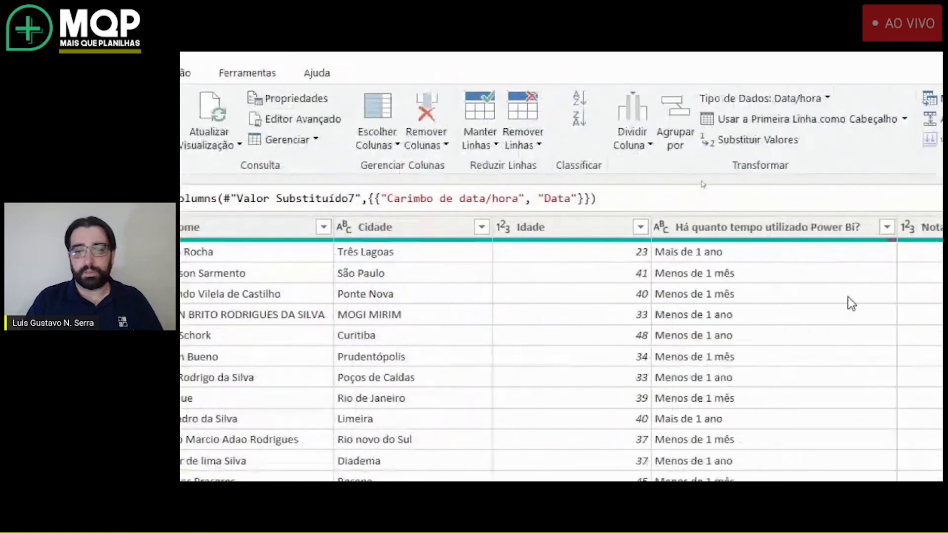
{"action": "double_click", "coordinate": [724, 228]}
{"action": "type", "text": "Tempo PB"}
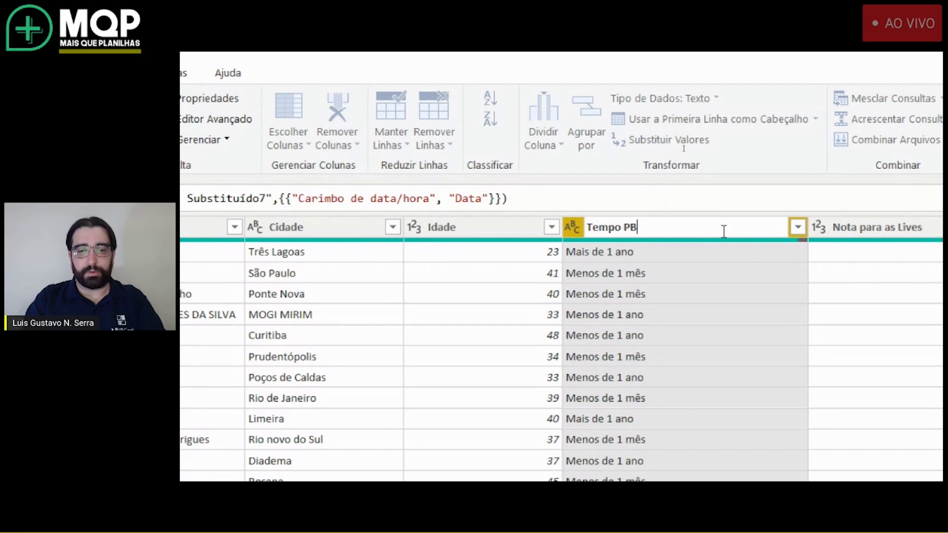
{"action": "key", "text": "Return"}
Step: Rename Nota para as Lives to Notas and the long feedback question column to O que acha
{"action": "left_click", "coordinate": [646, 228]}
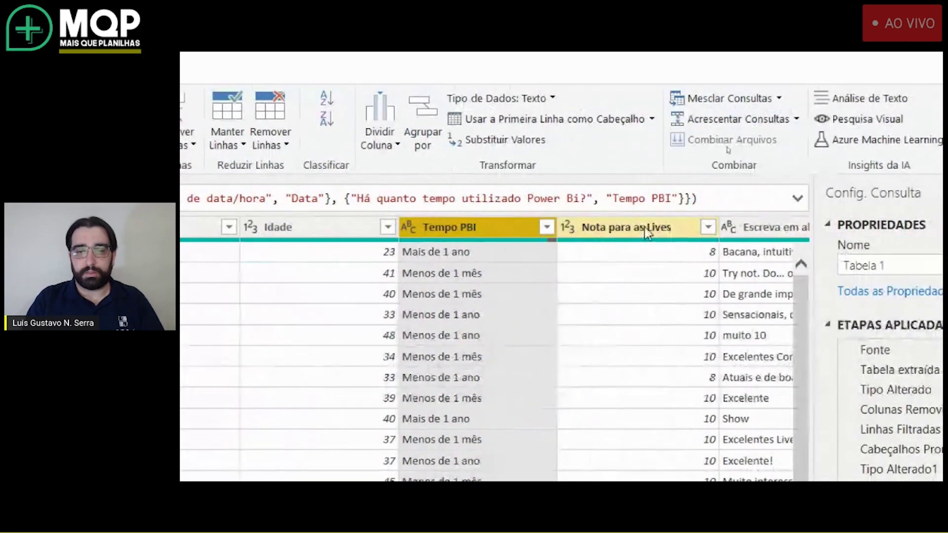
{"action": "double_click", "coordinate": [647, 228]}
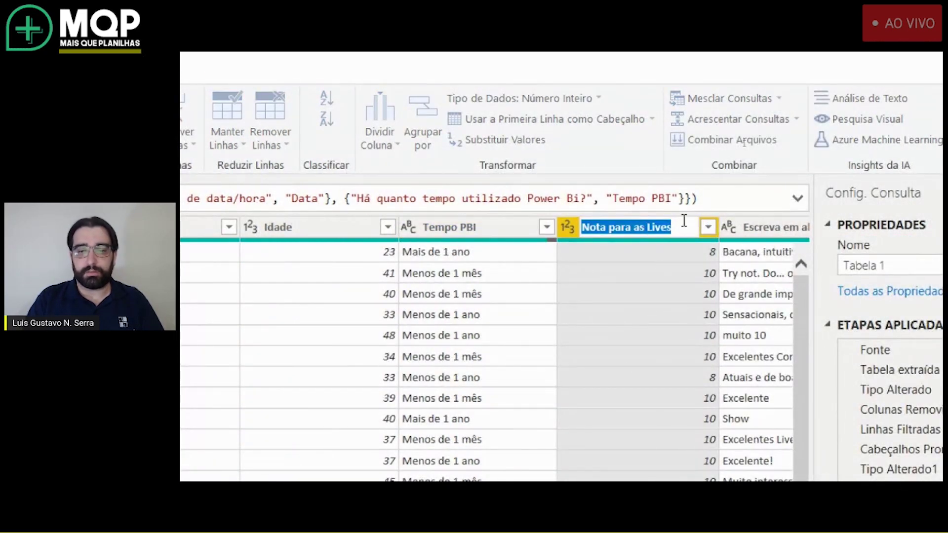
{"action": "key", "text": "Escape"}
{"action": "key", "text": "BackSpace"}
{"action": "key", "text": "BackSpace"}
{"action": "key", "text": "BackSpace"}
{"action": "key", "text": "BackSpace"}
{"action": "key", "text": "BackSpace"}
{"action": "key", "text": "BackSpace"}
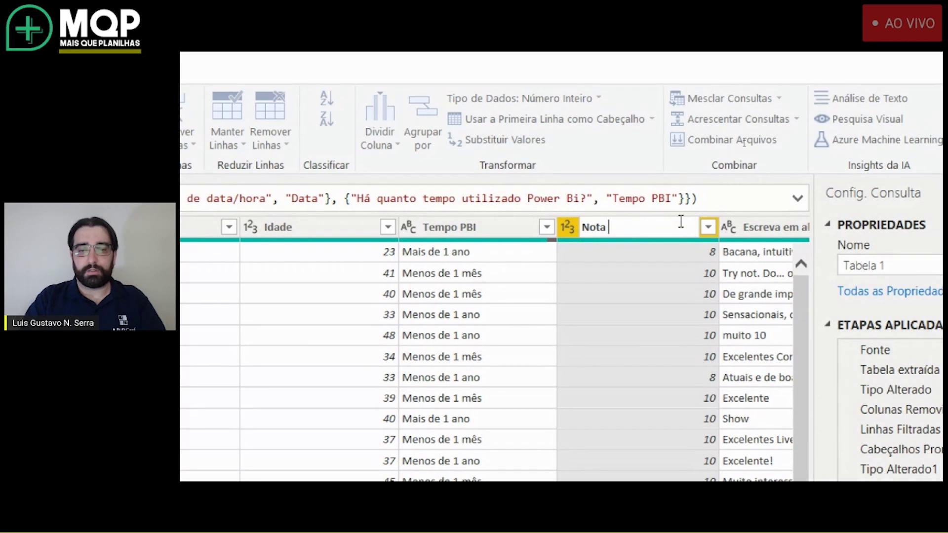
{"action": "key", "text": "Return"}
{"action": "left_click", "coordinate": [775, 223]}
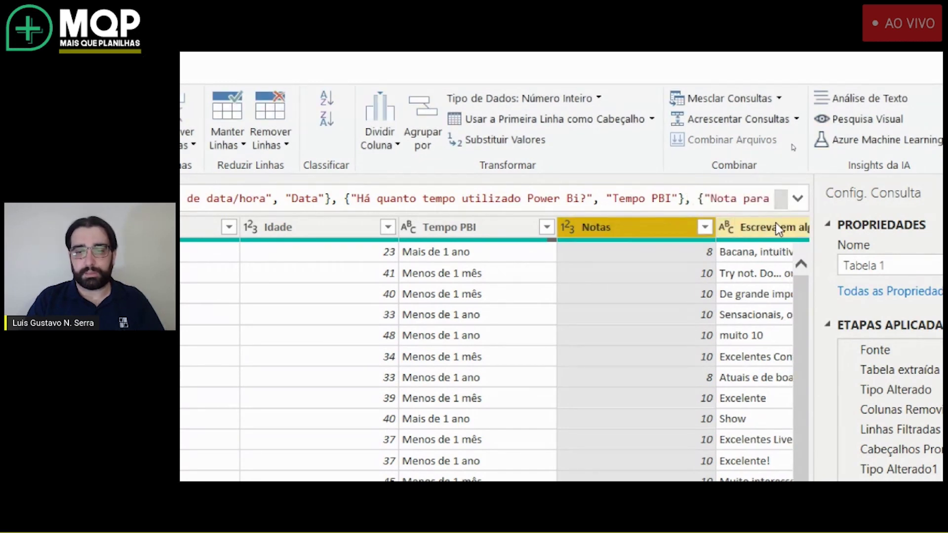
{"action": "left_click", "coordinate": [779, 228]}
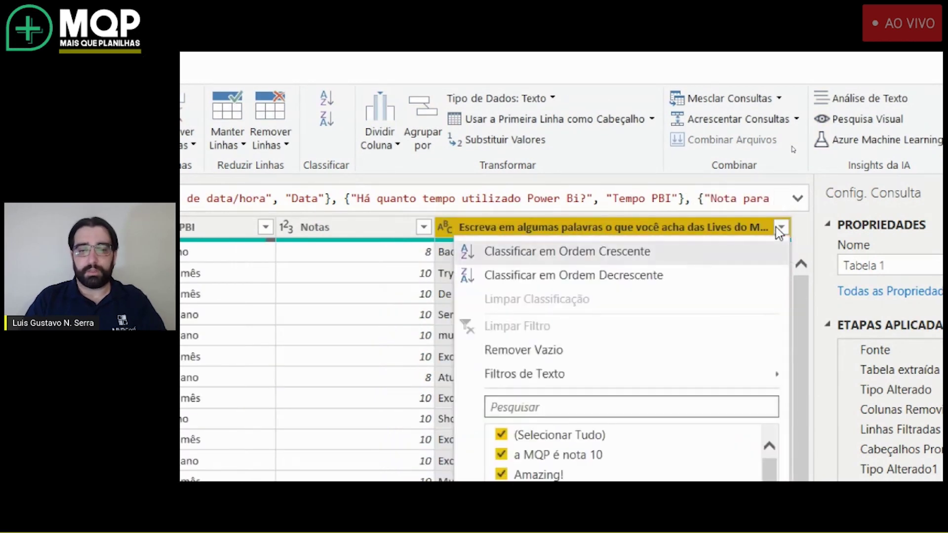
{"action": "double_click", "coordinate": [734, 227]}
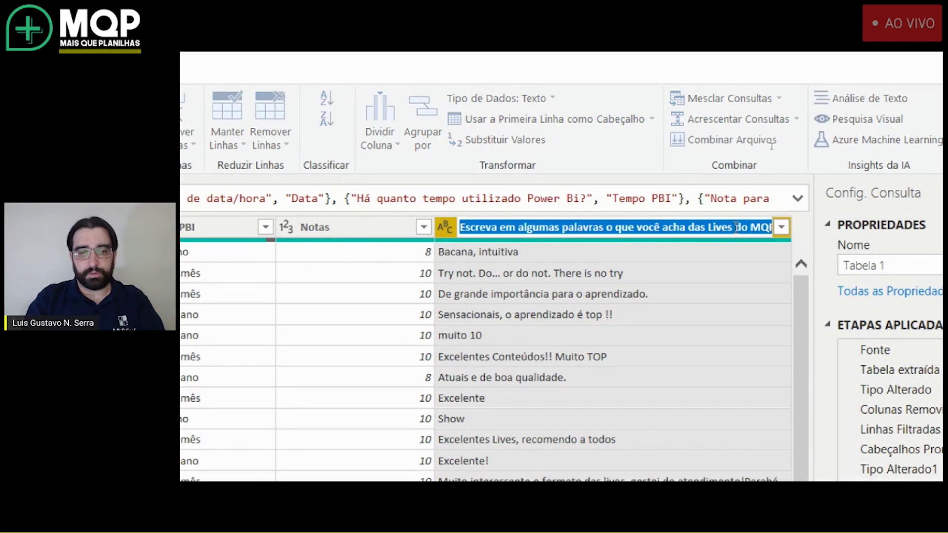
{"action": "type", "text": "O que acha"}
{"action": "key", "text": "Return"}
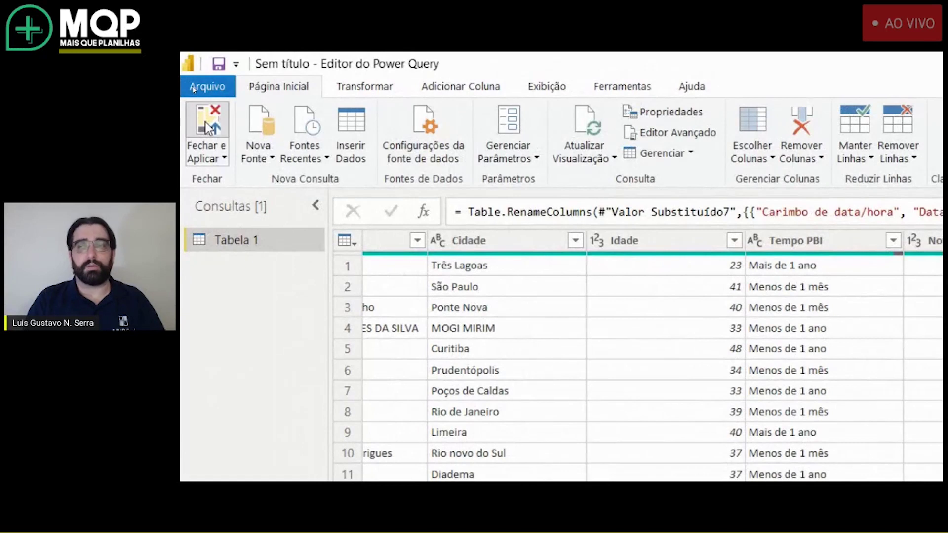
Step: Apply the renamed columns to the report and inspect the Data field's date hierarchy in Campos
{"action": "left_click", "coordinate": [206, 123]}
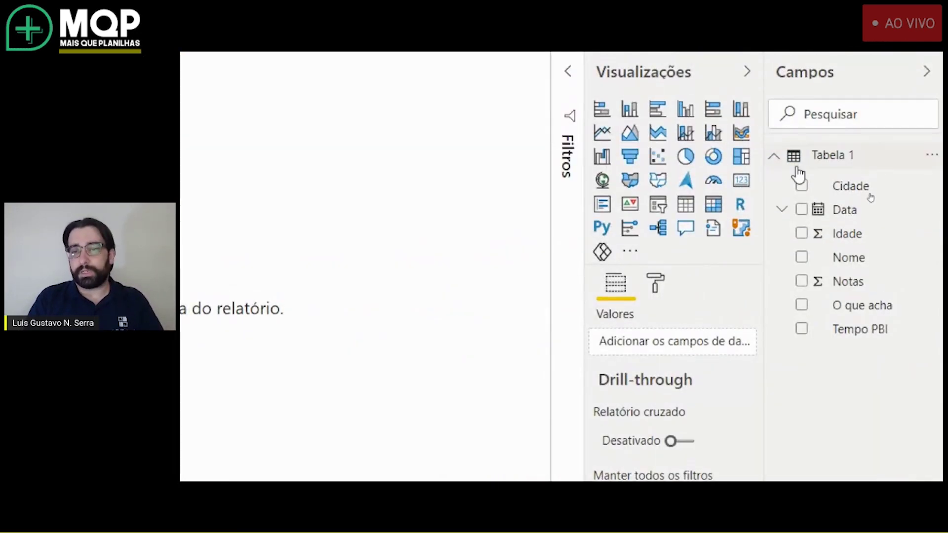
{"action": "left_click", "coordinate": [783, 210]}
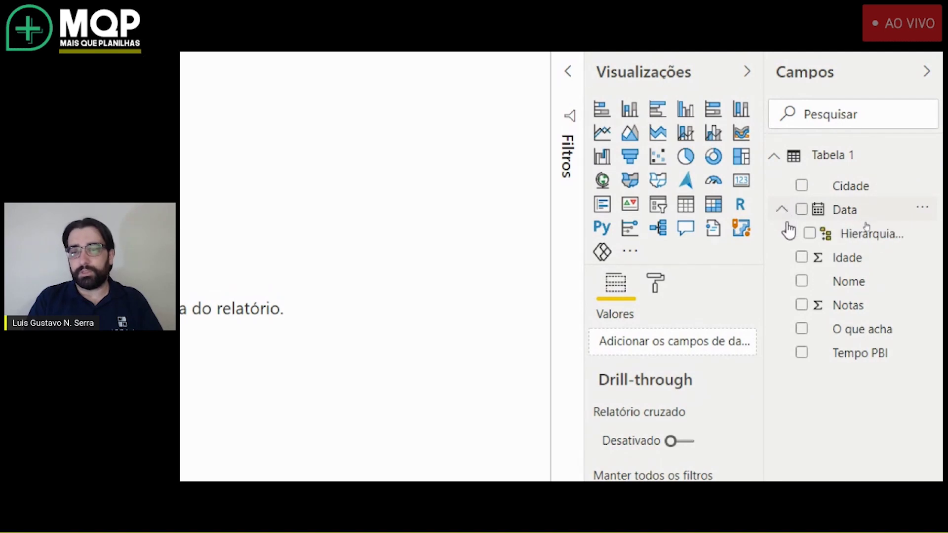
{"action": "left_click", "coordinate": [789, 233]}
{"action": "left_click", "coordinate": [791, 235]}
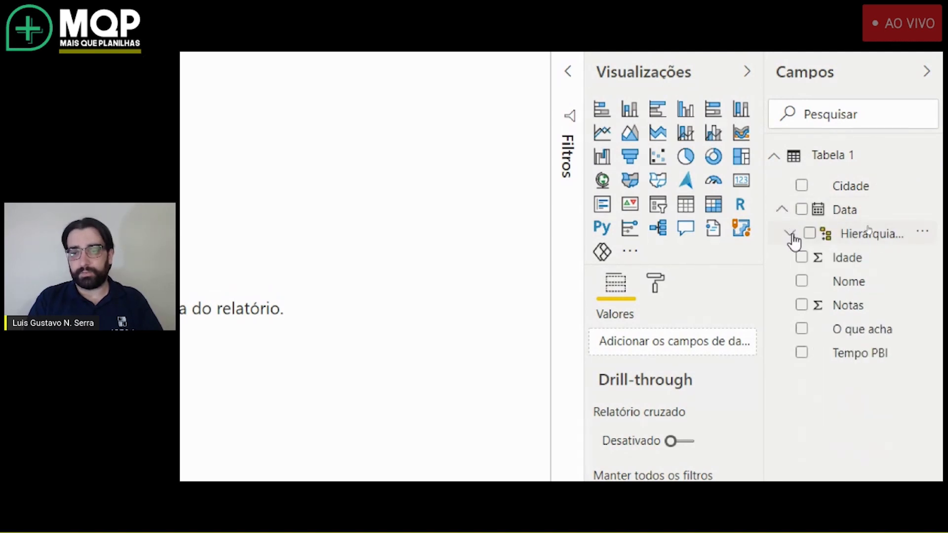
{"action": "left_click", "coordinate": [781, 211]}
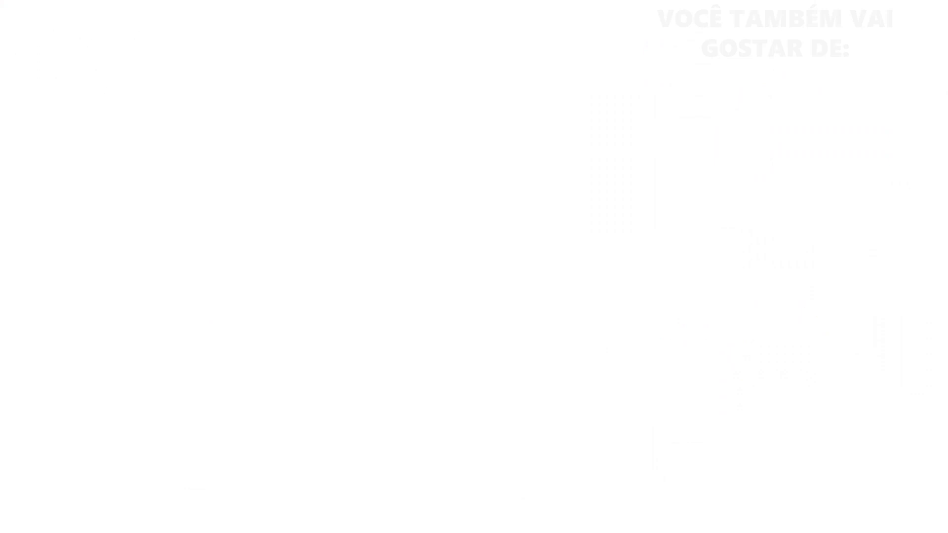